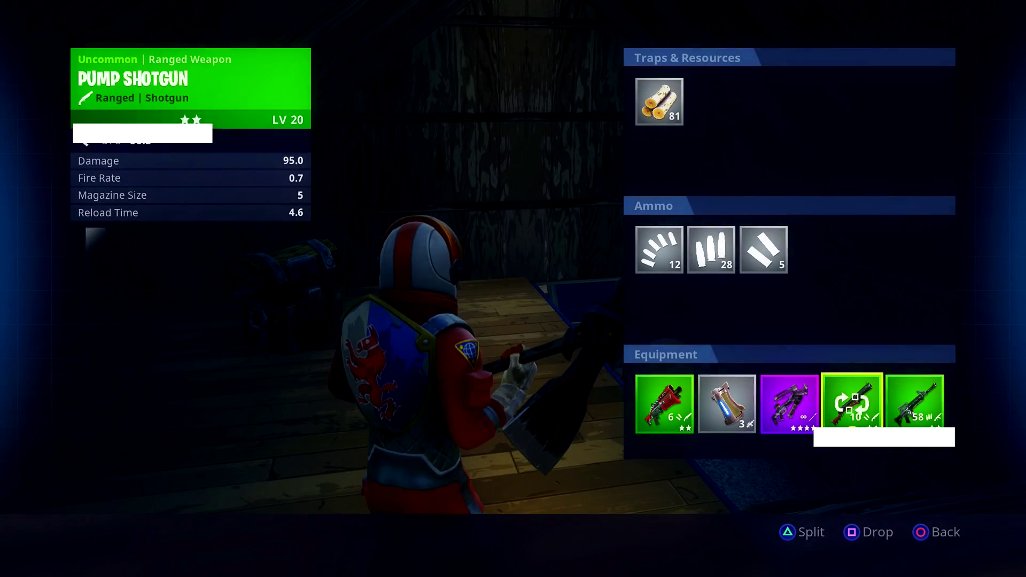
Select the Pump Shotgun in the inventory and drop it
key(Left)
key(Left)
key(Right)
key(Right)
key(Right)
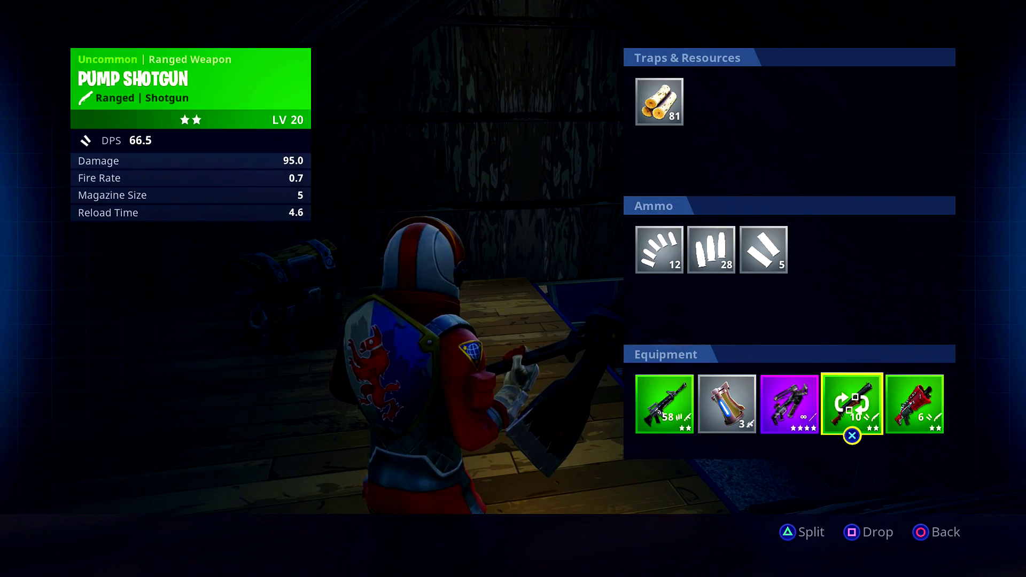
key(Left)
key(Left)
key(Right)
key(q)
key(Escape)
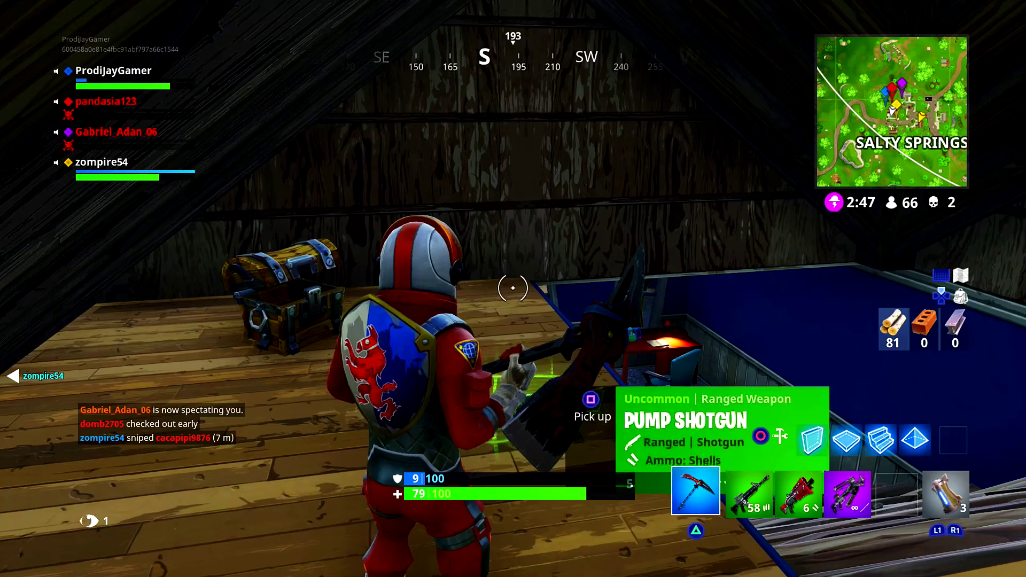
Pickaxe through the attic wall onto the roof and place a wooden ramp
key(2)
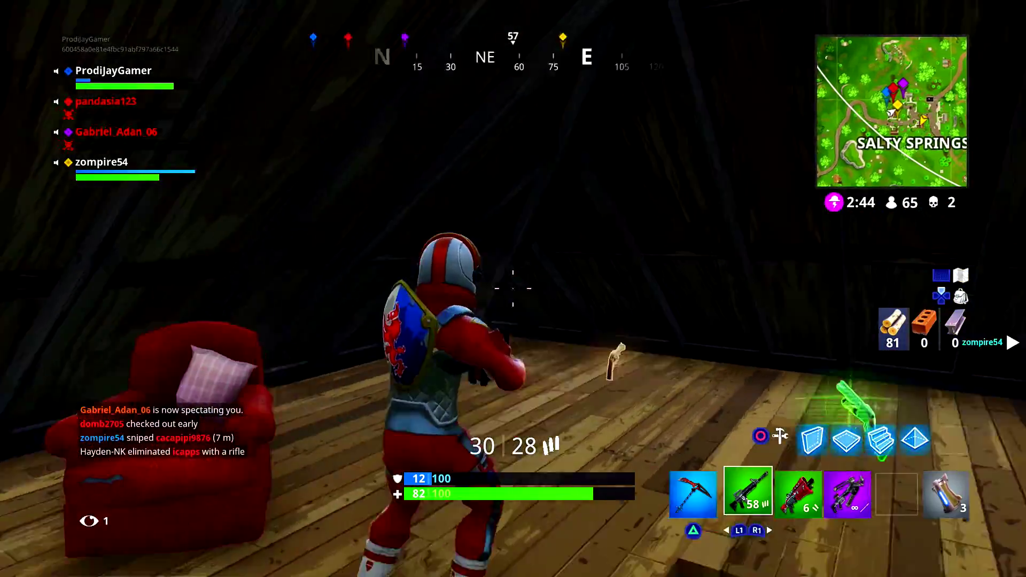
key(1)
click(512, 288)
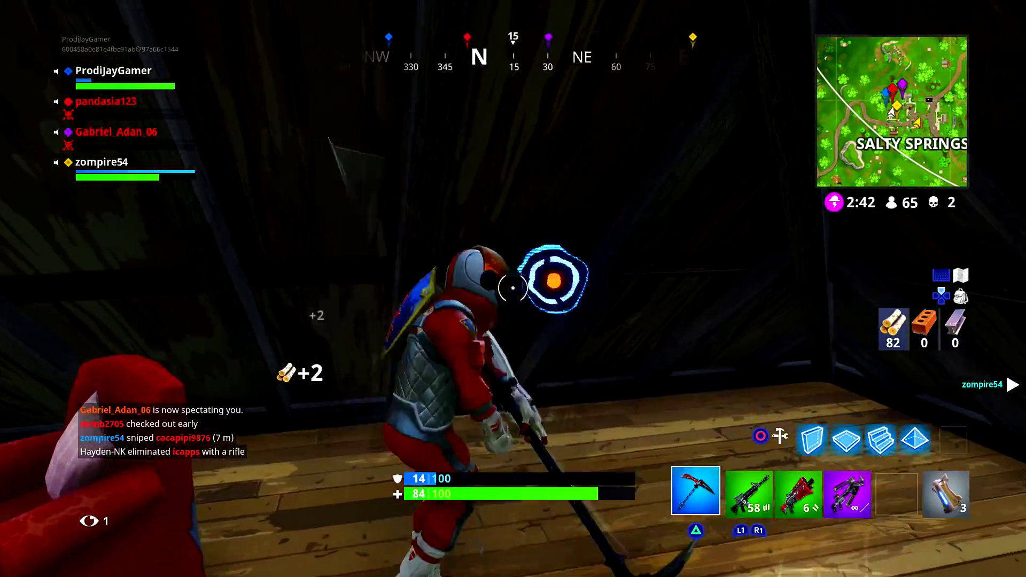
key(2)
key(w)
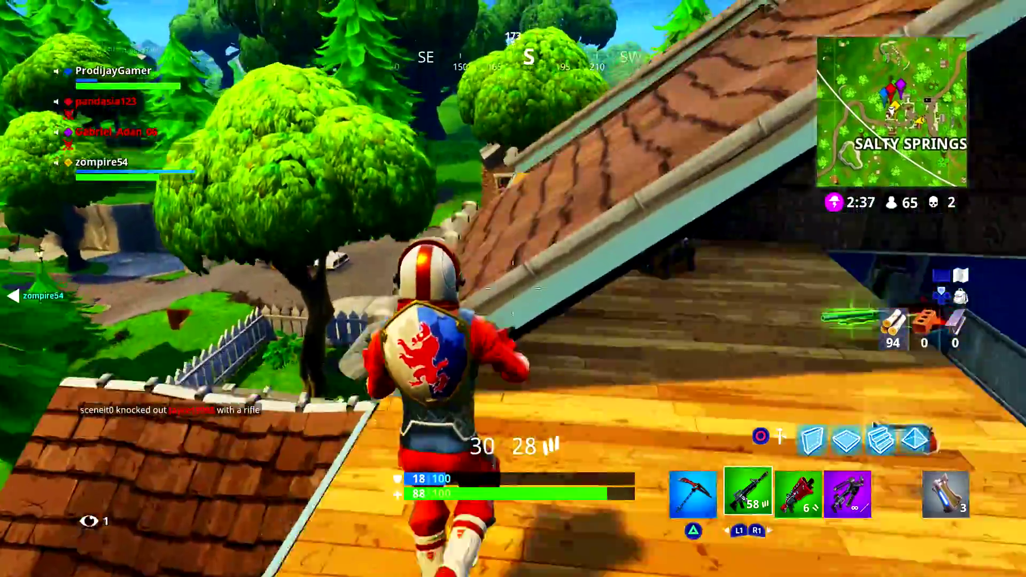
key(w)
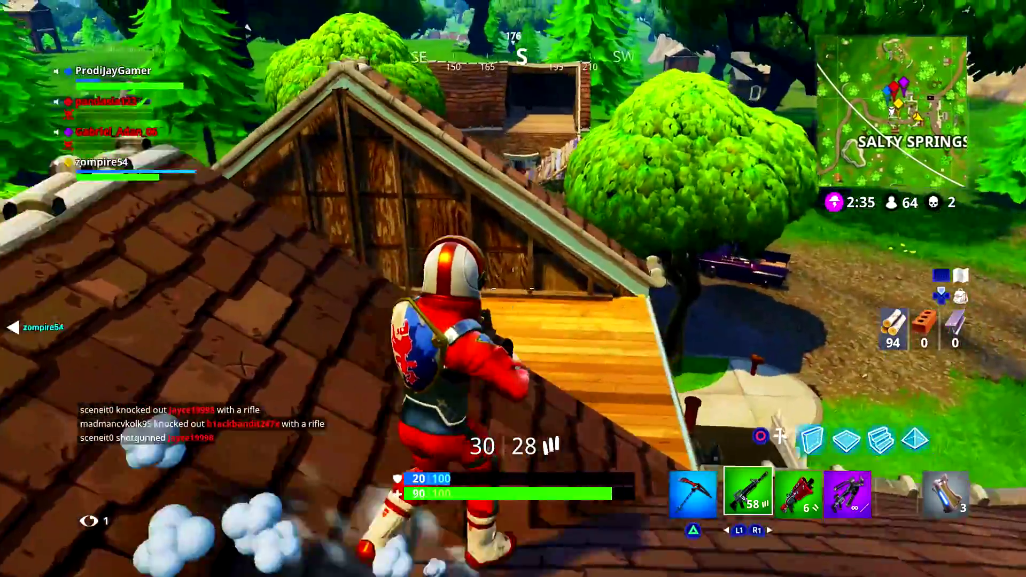
key(q)
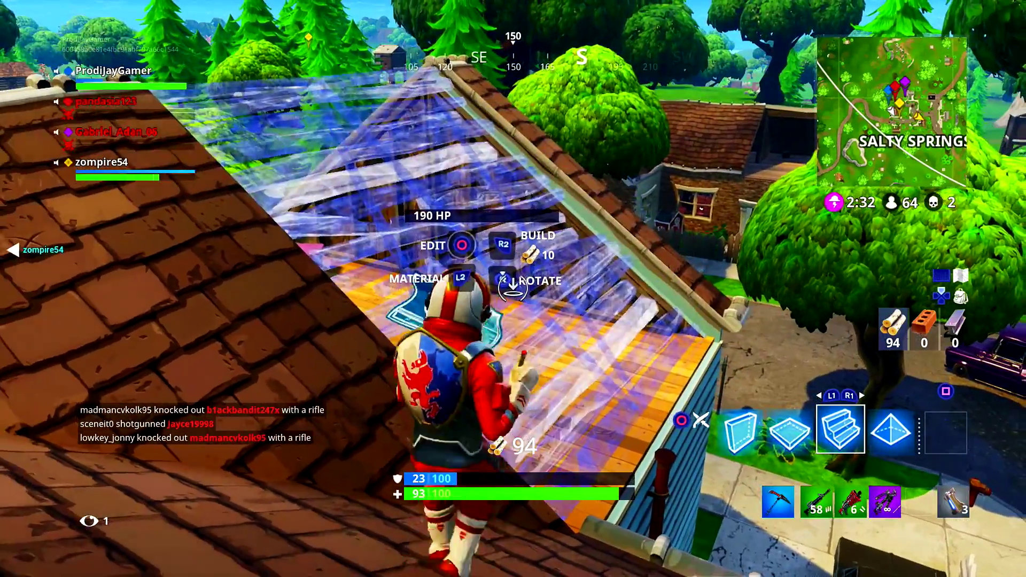
click(513, 289)
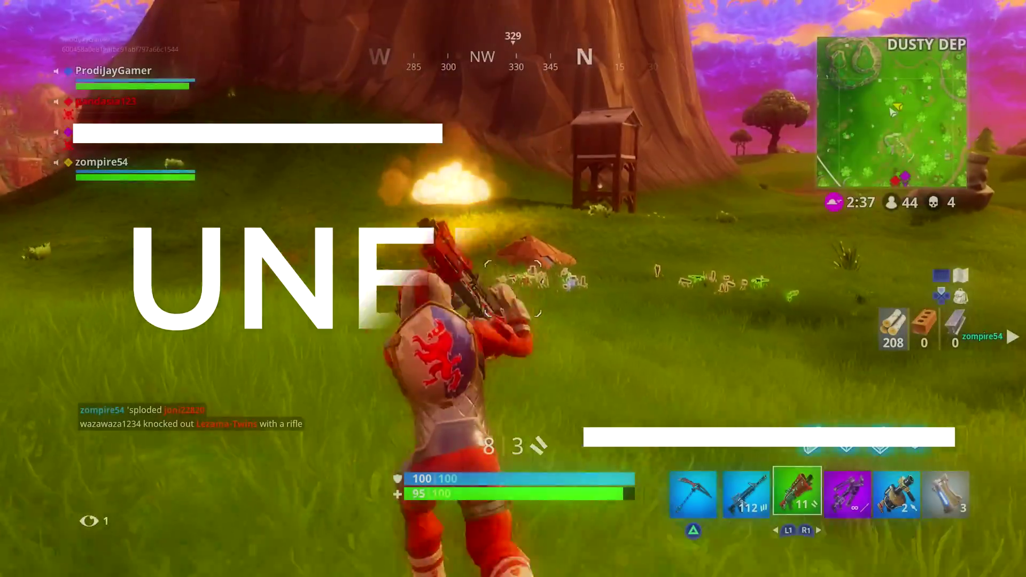
Heal with bandages, then aim and fire the assault rifle at the opponent and reload
key(6)
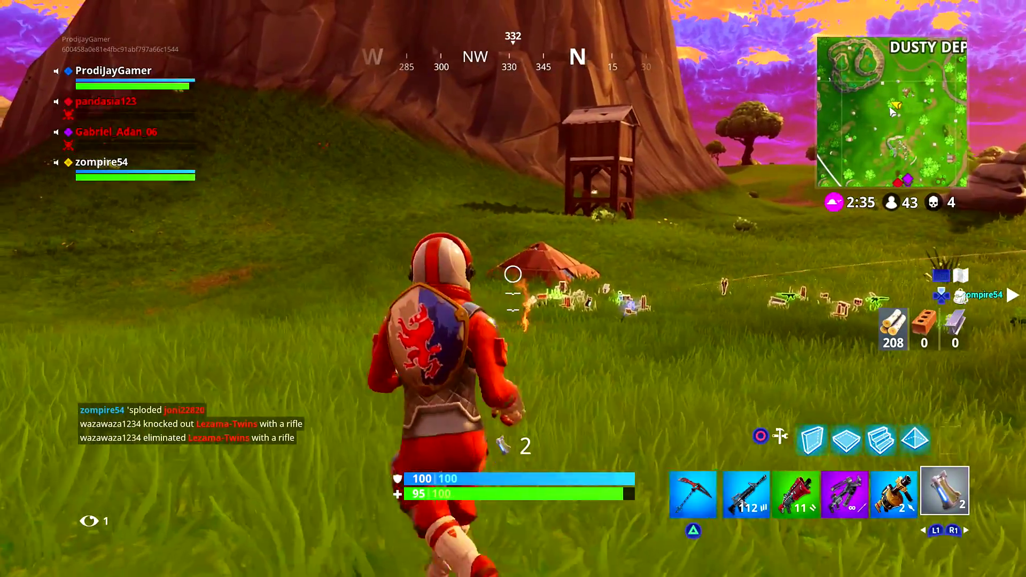
click(513, 273)
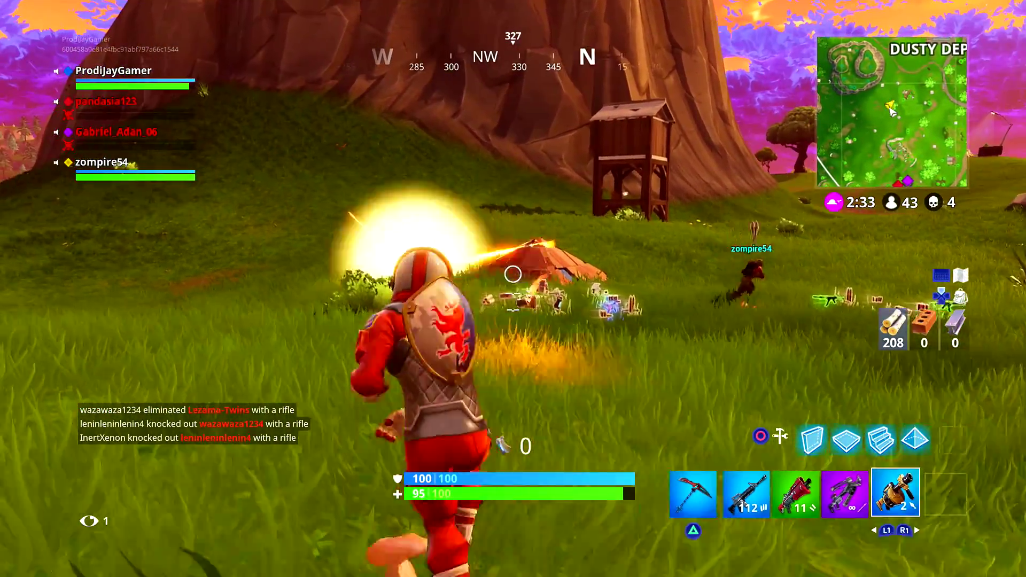
key(2)
right_click(513, 288)
click(513, 288)
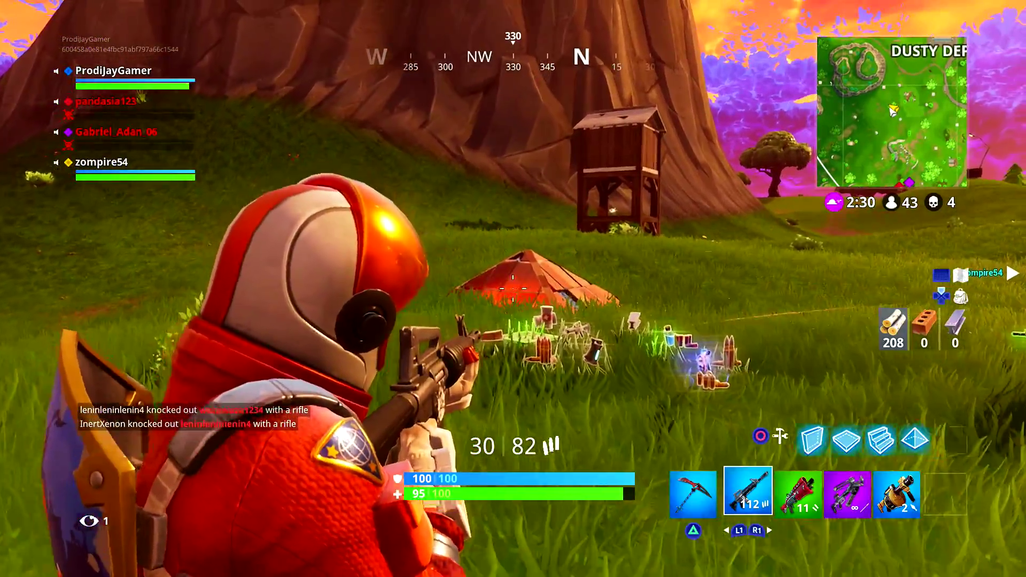
click(513, 288)
click(513, 288)
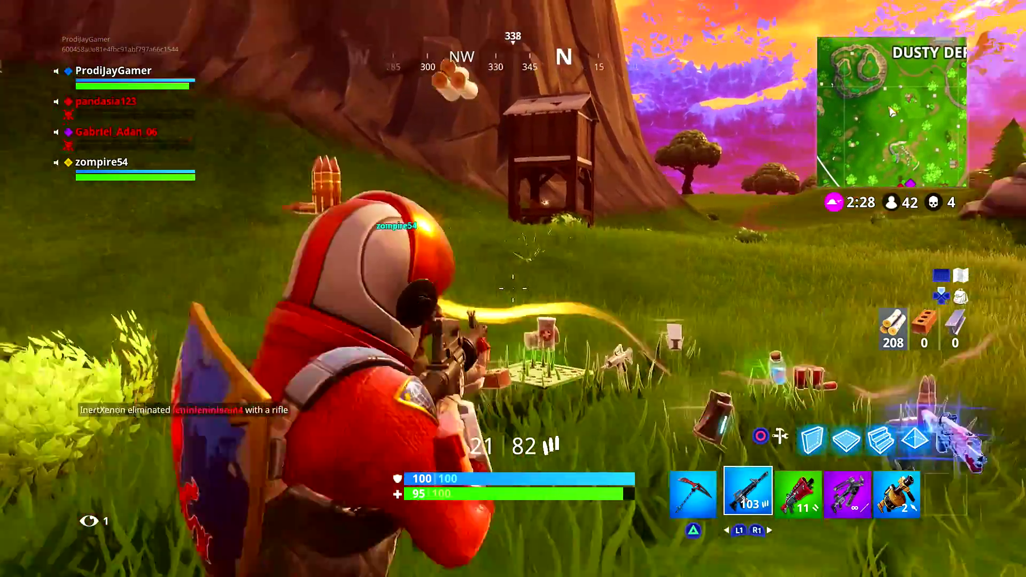
key(r)
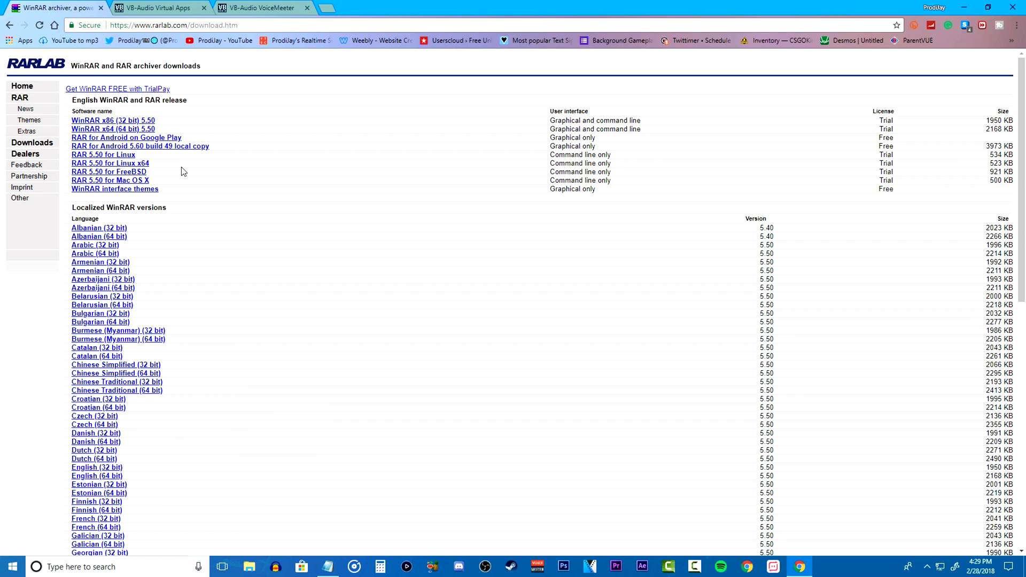
Download the VB-CABLE driver zip from the VB-Audio Virtual Apps page
scroll(406, 282, down, 10)
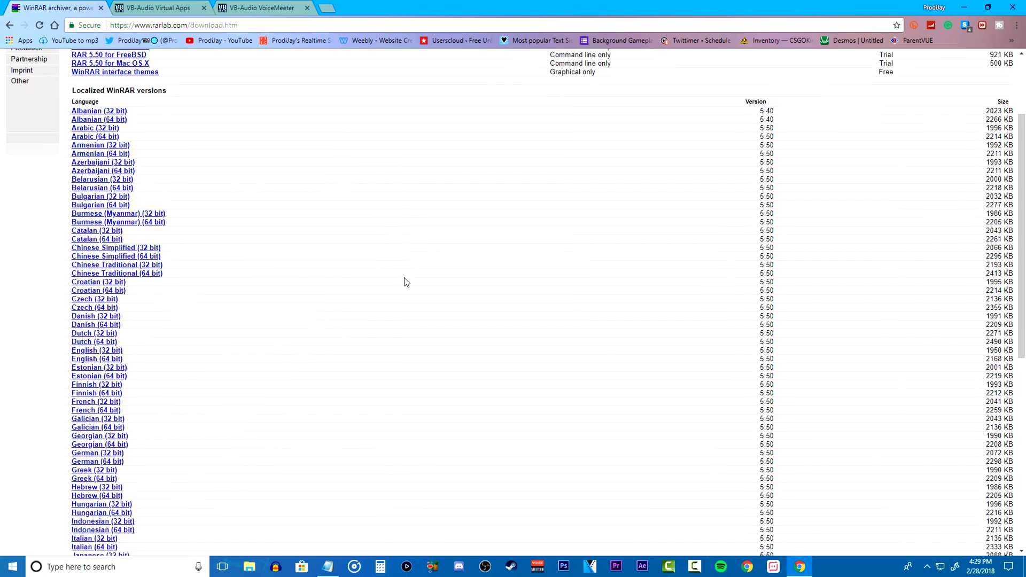
scroll(272, 211, up, 7)
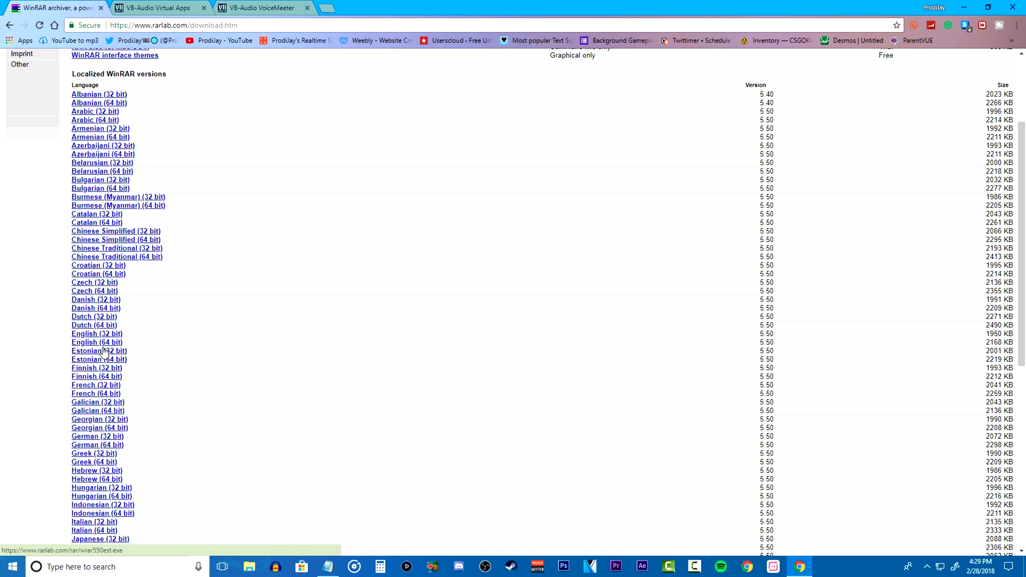
key(ctrl+Tab)
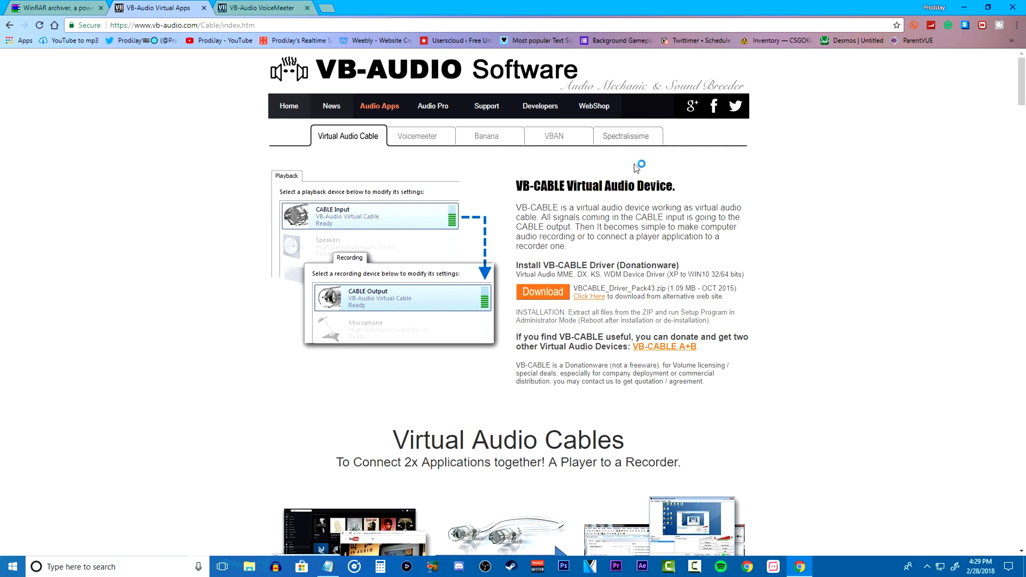
click(537, 293)
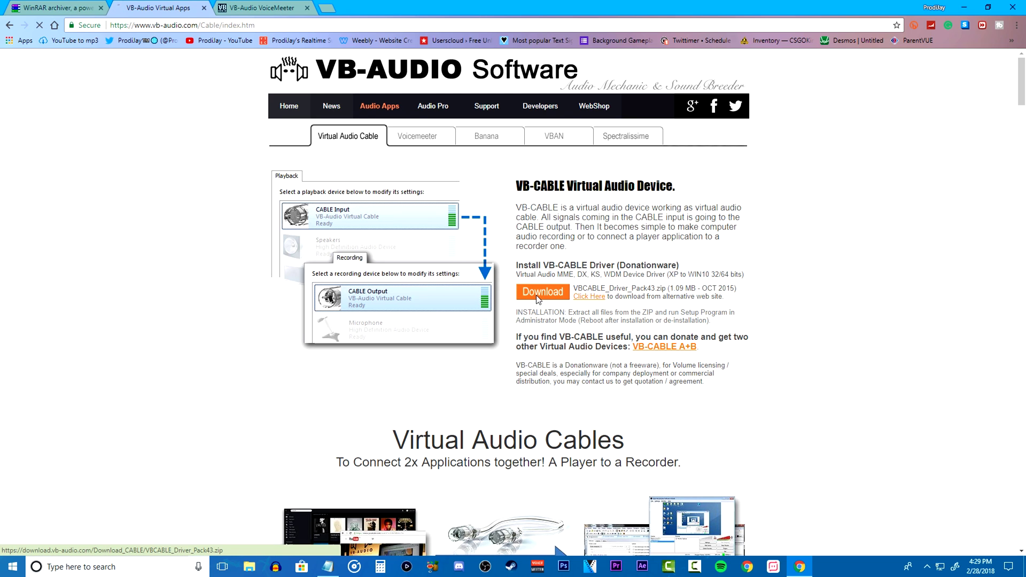
Bring the VoiceMeeter download page and its Install option into view
key(ctrl+Tab)
scroll(780, 308, down, 10)
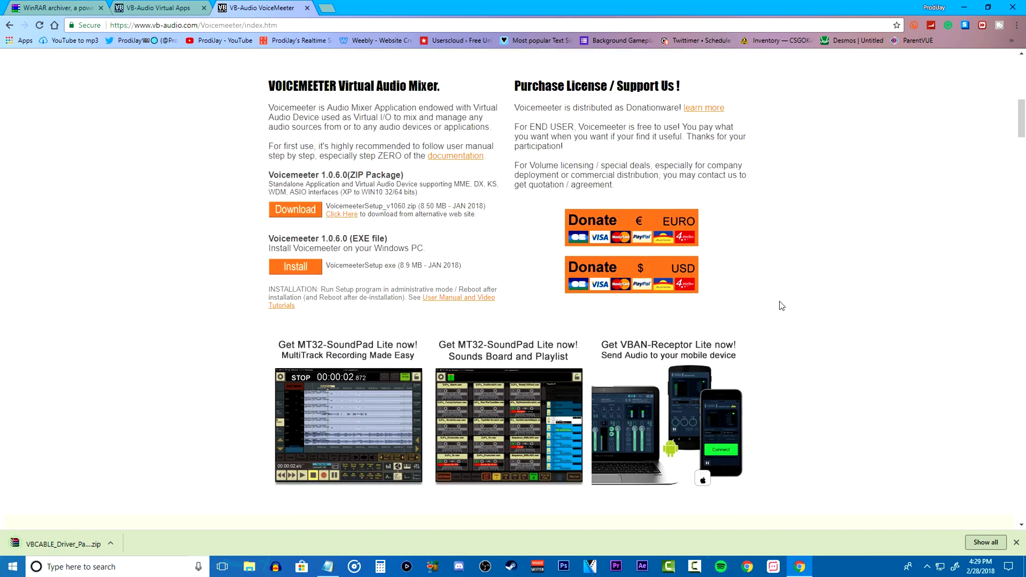
scroll(285, 256, up, 2)
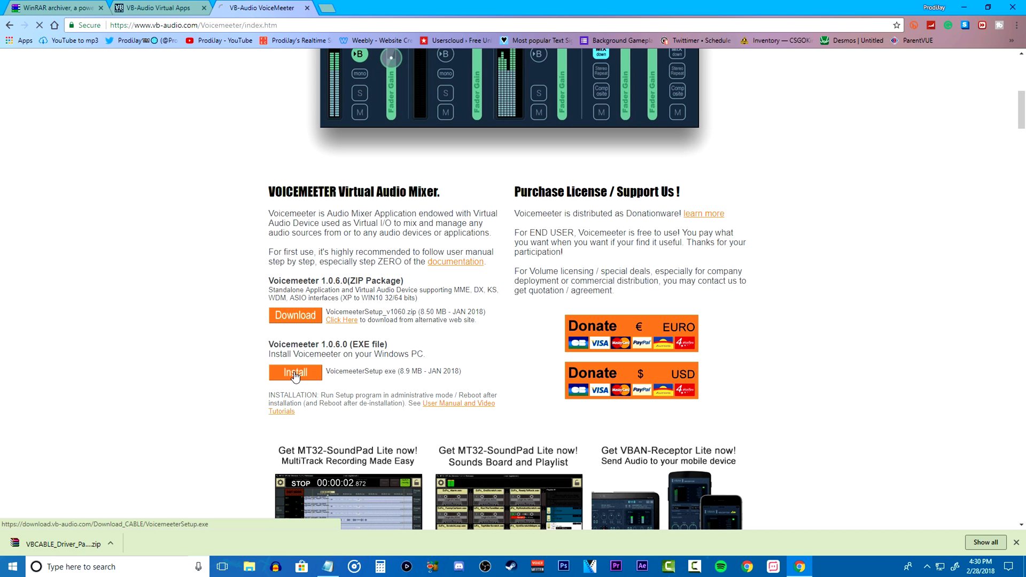
Download VoicemeeterSetup.exe and keep the flagged download, with Chrome snapped to the right
click(295, 376)
key(super+Right)
click(392, 432)
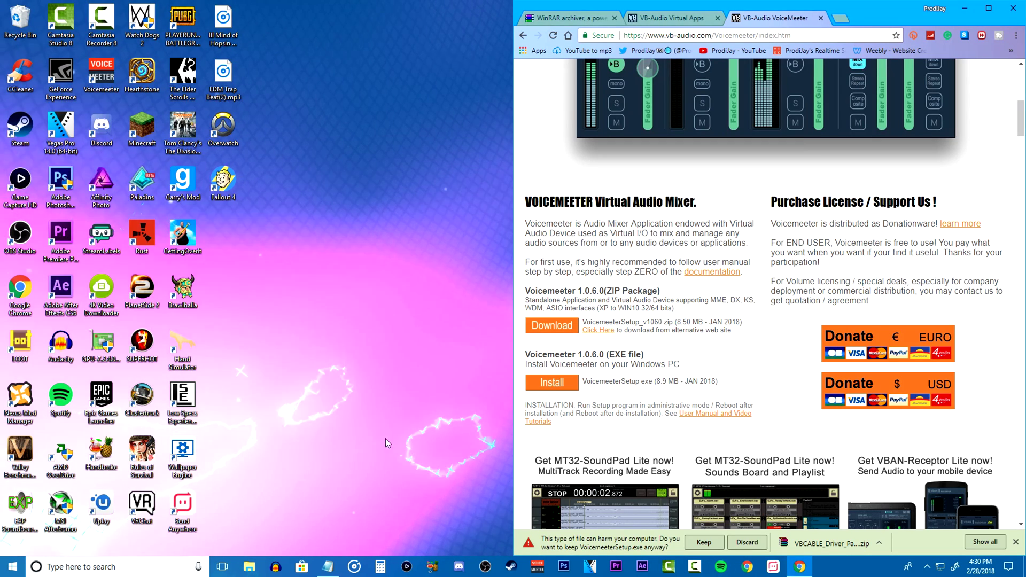
click(704, 542)
Extract the VB-CABLE zip on the desktop and open the VBCABLE_Driver_Pack43 folder
drag(695, 543, 286, 342)
right_click(223, 237)
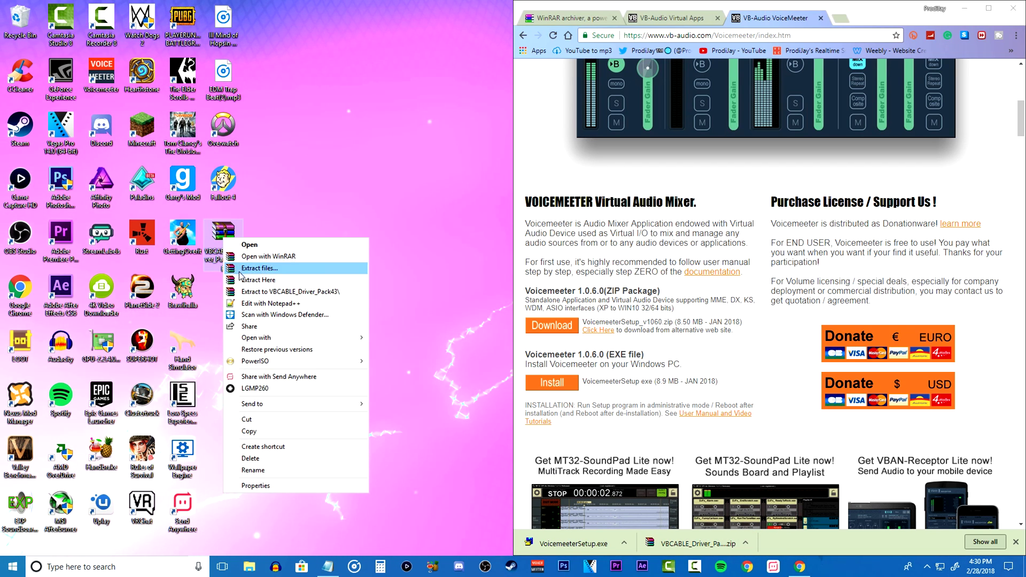
click(253, 293)
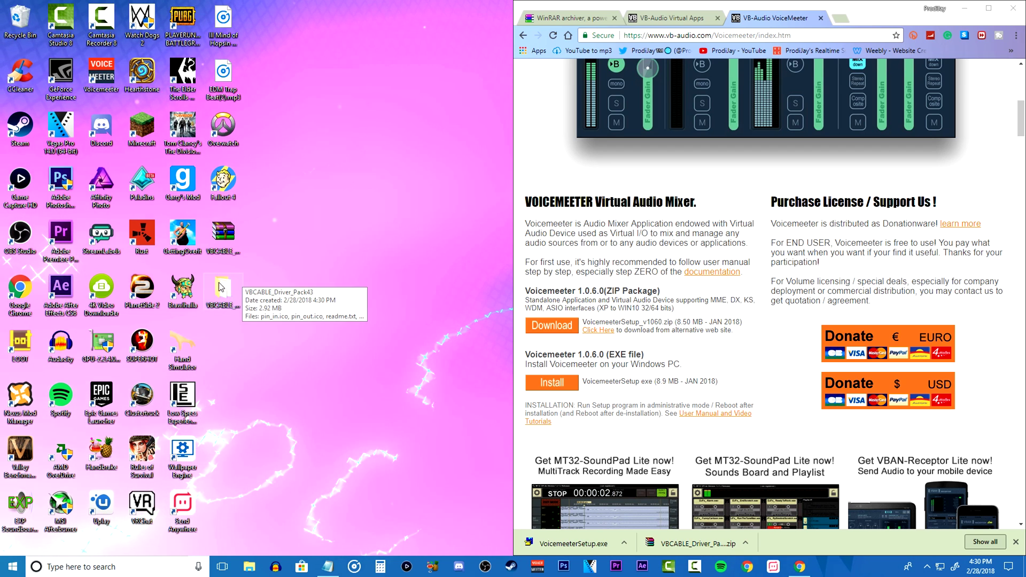
double_click(219, 287)
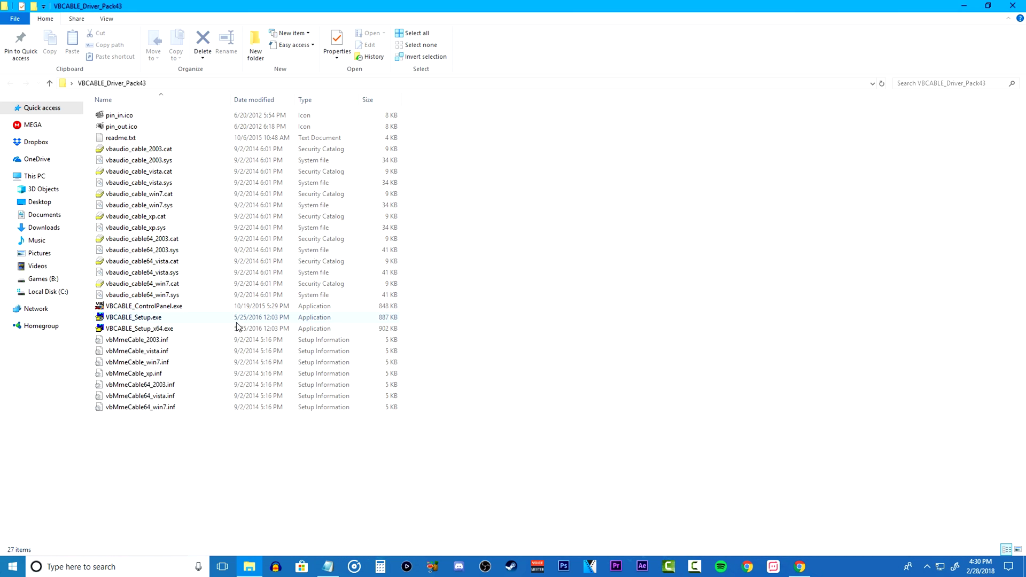
Run VBCABLE_Setup_x64.exe, which reports the driver already installed, then bring up the Start power options
double_click(179, 329)
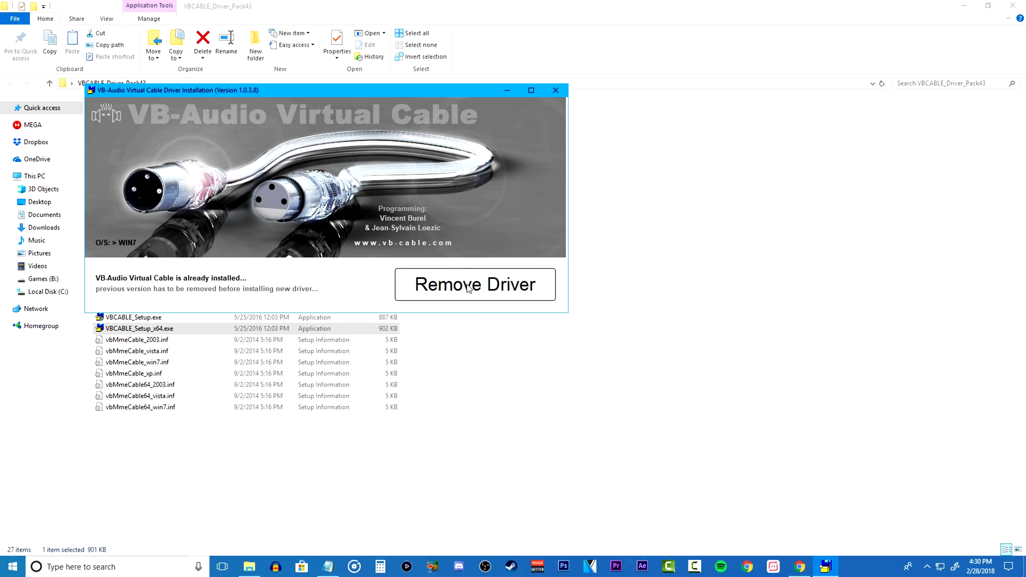
click(12, 565)
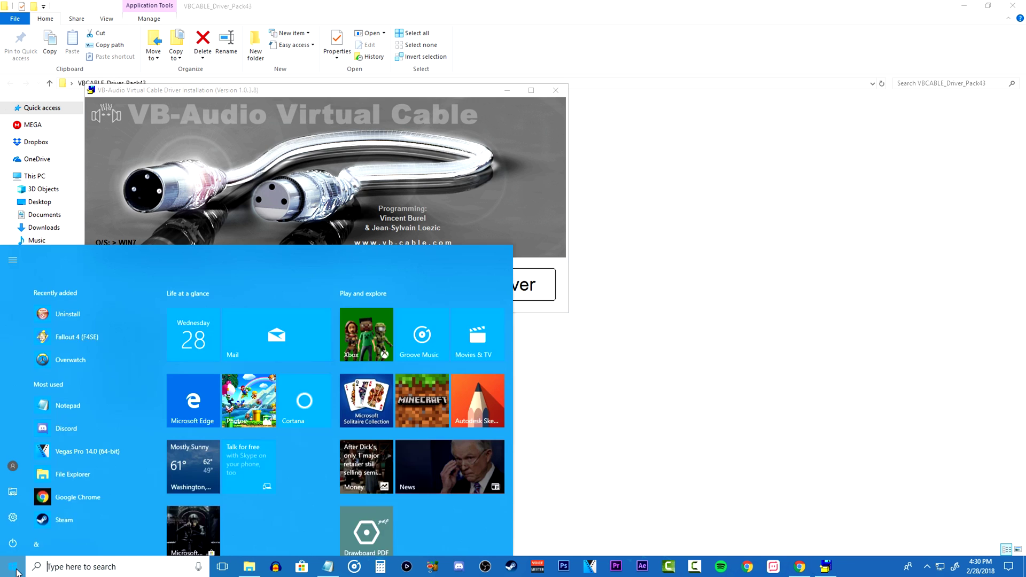
click(13, 544)
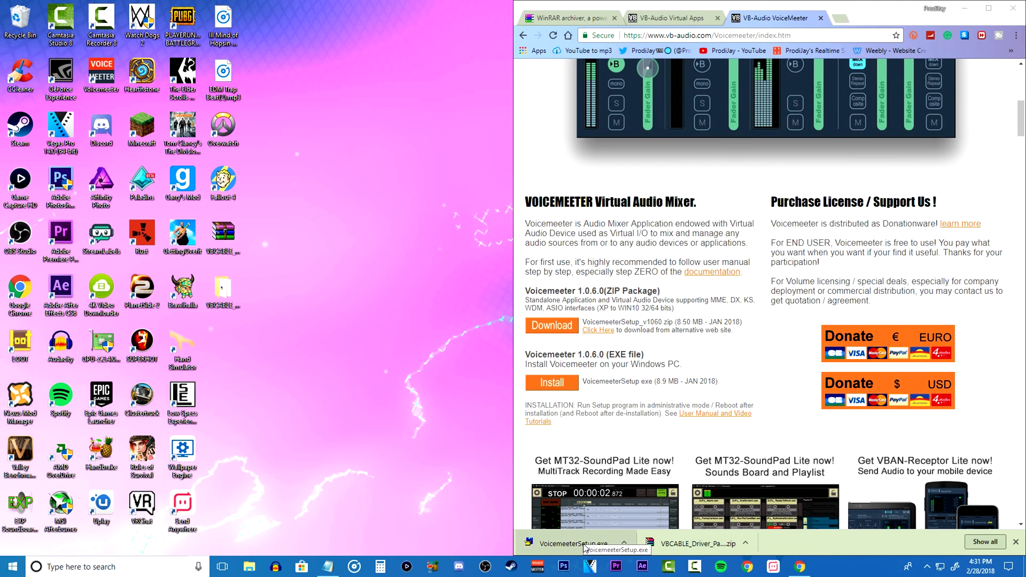
Launch the downloaded VoicemeeterSetup.exe and allow it through the UAC prompt
click(585, 545)
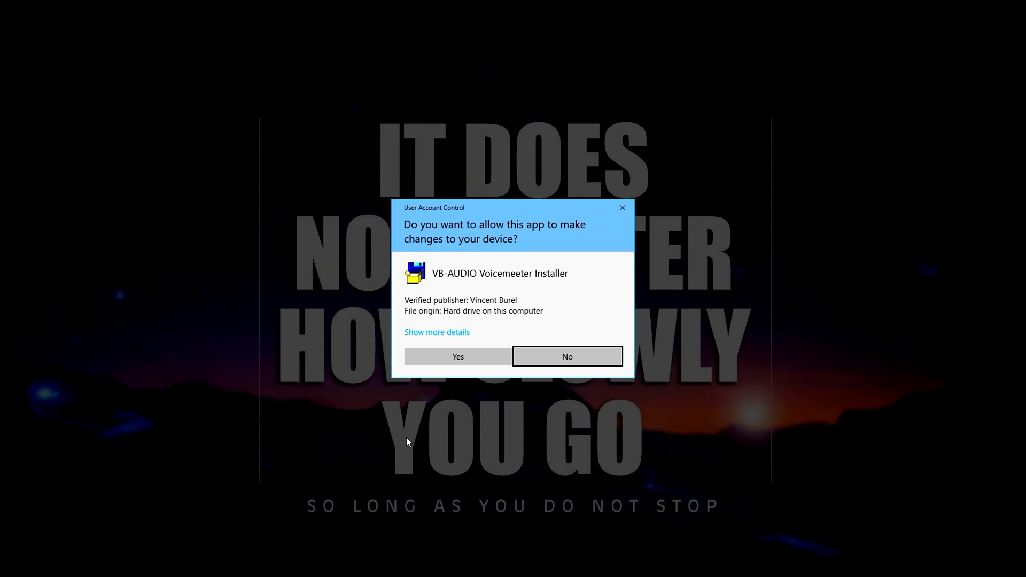
click(450, 357)
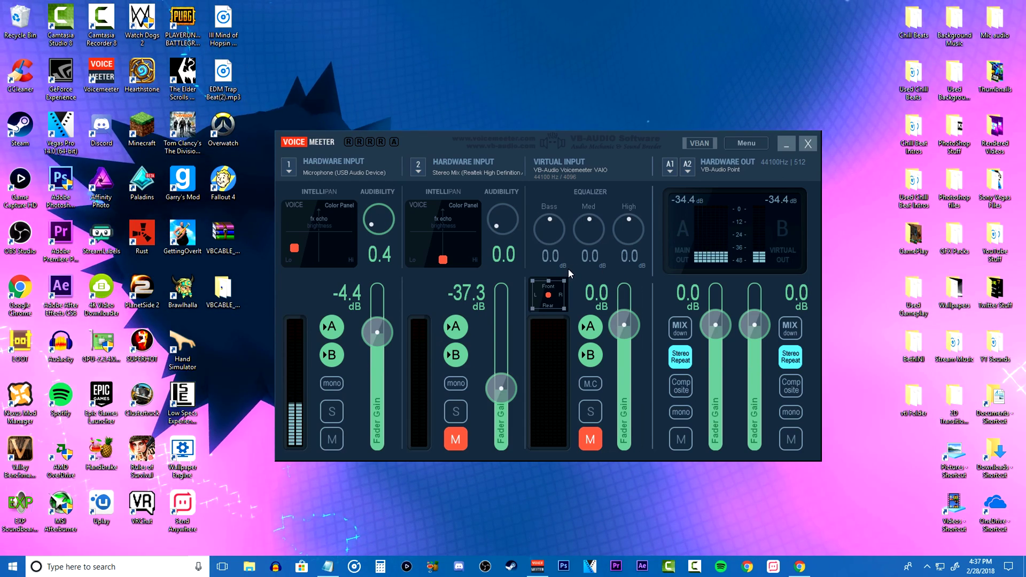
Load the Official ProdJay Settings.xml preset from Documents via Menu > Load Settings
click(744, 144)
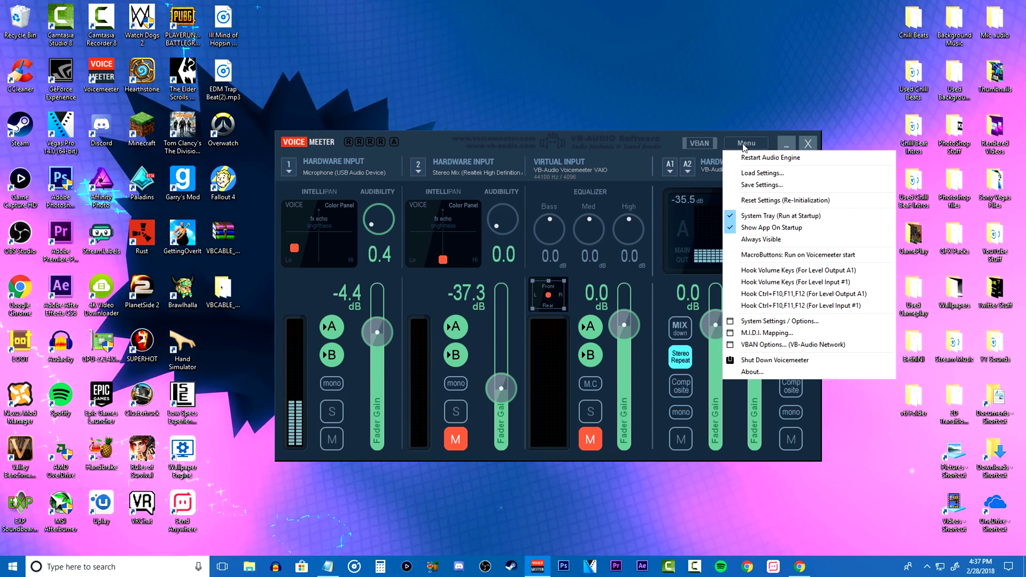
click(754, 174)
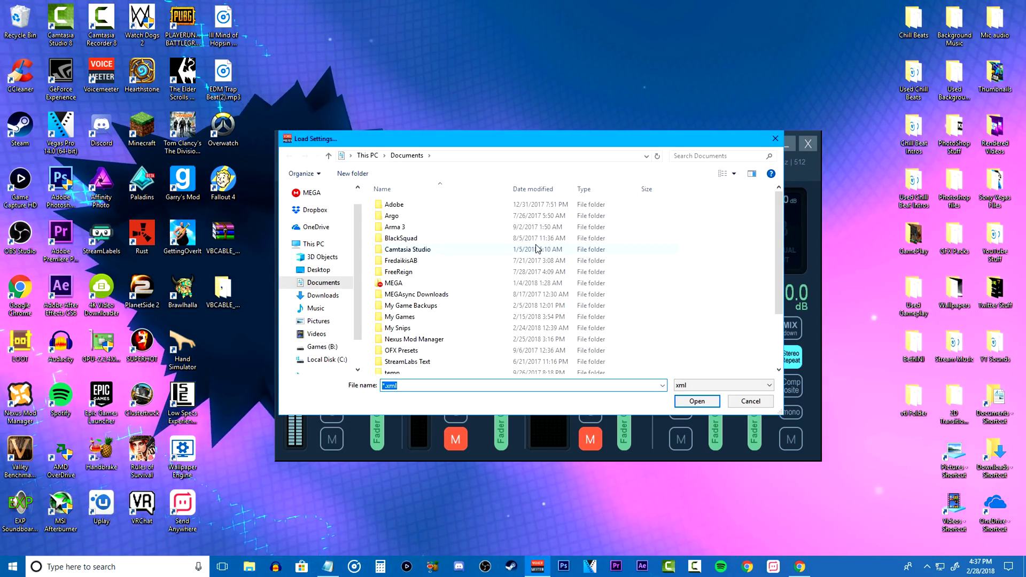
scroll(513, 267, down, 4)
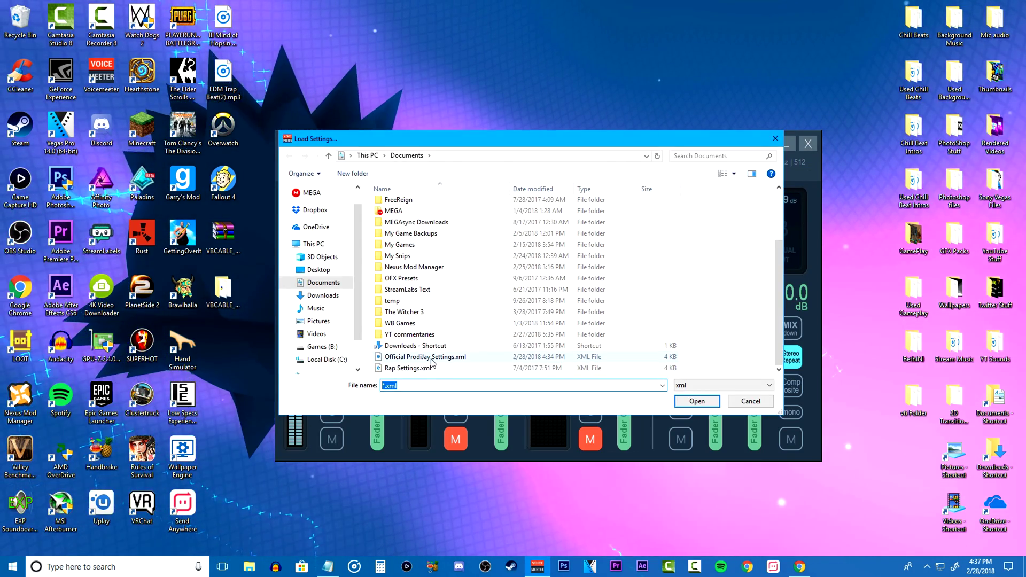
click(432, 358)
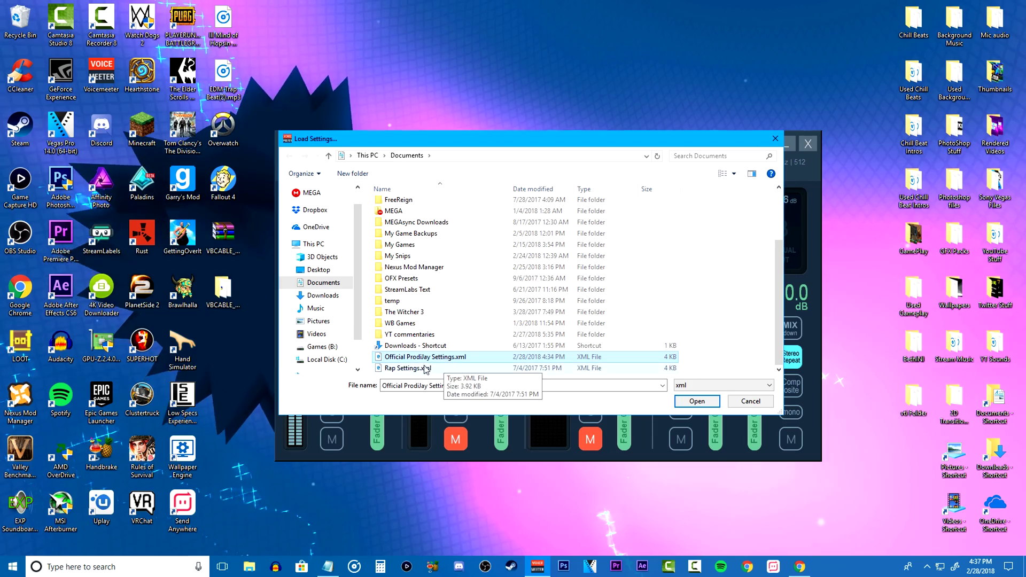
click(697, 401)
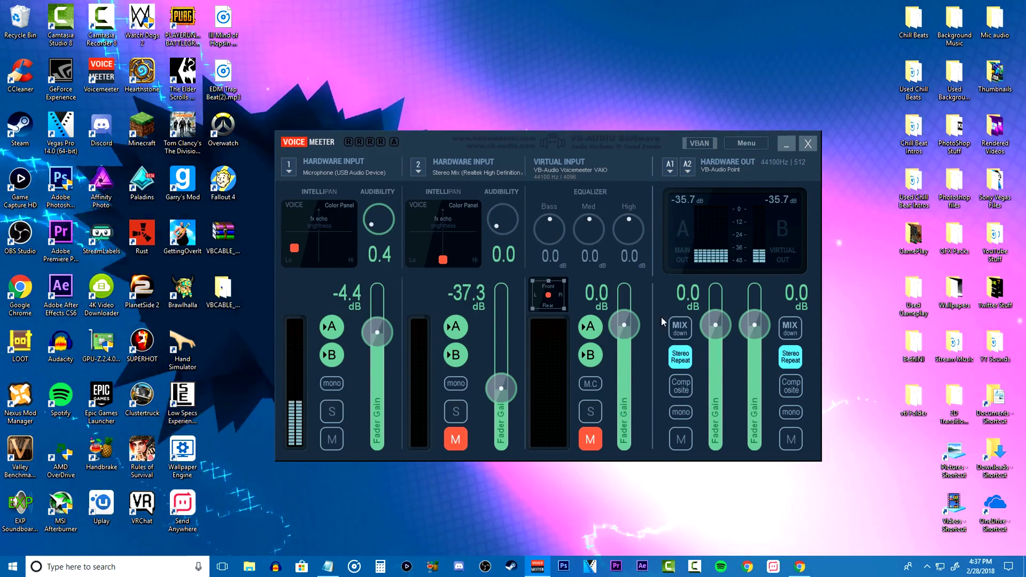
click(288, 167)
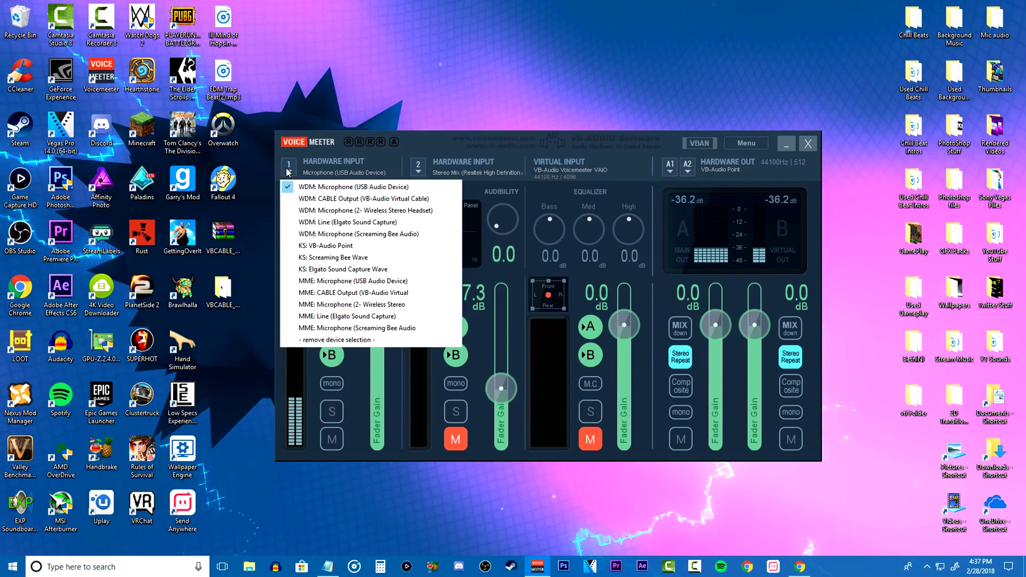
click(367, 188)
click(590, 439)
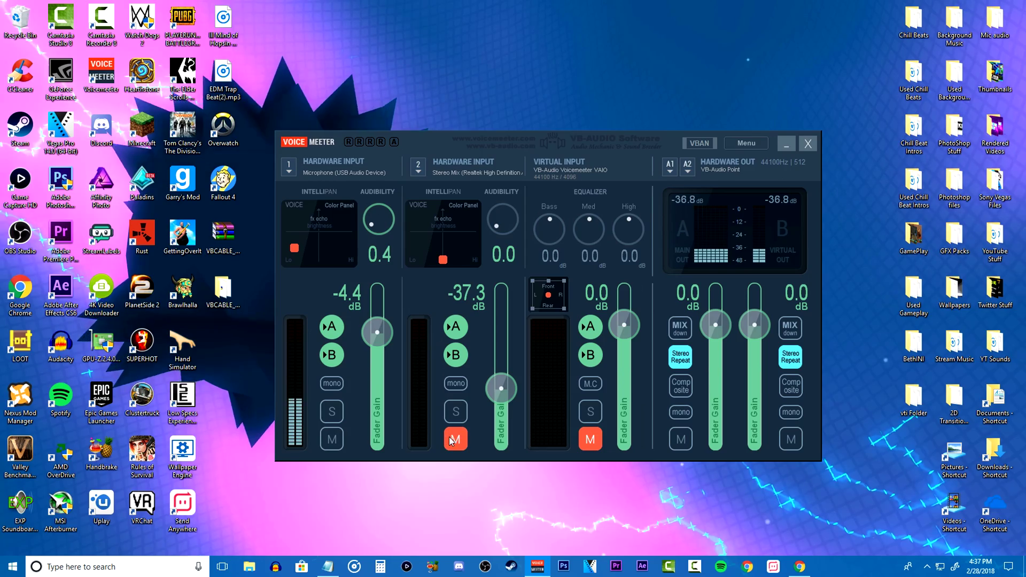
click(590, 439)
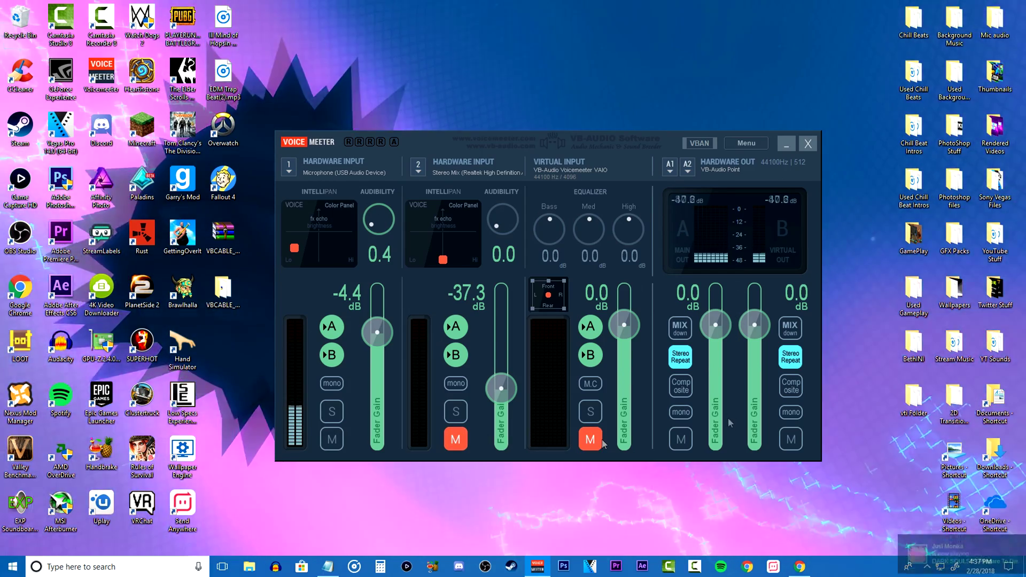
click(682, 358)
click(681, 357)
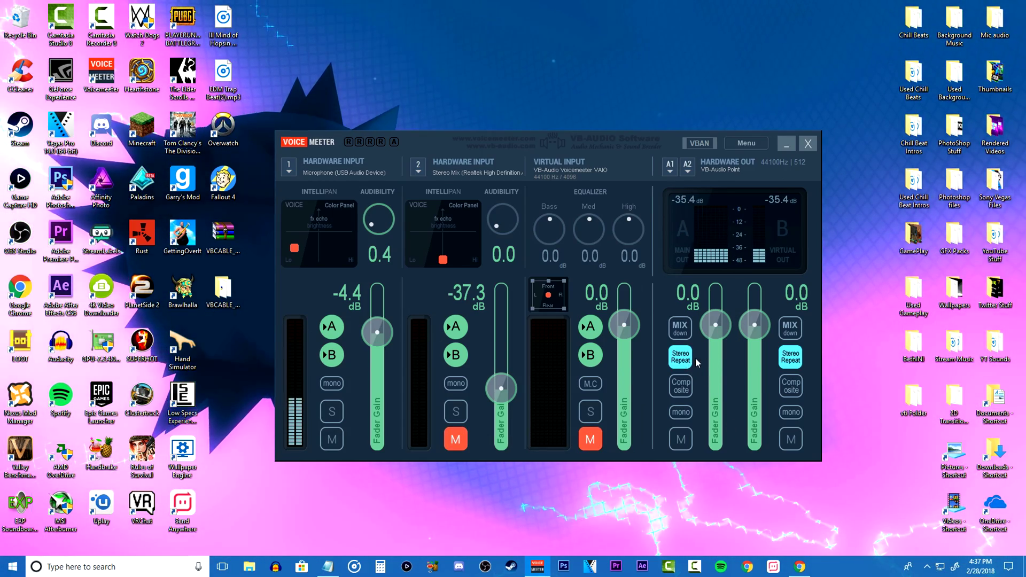
click(795, 357)
click(797, 358)
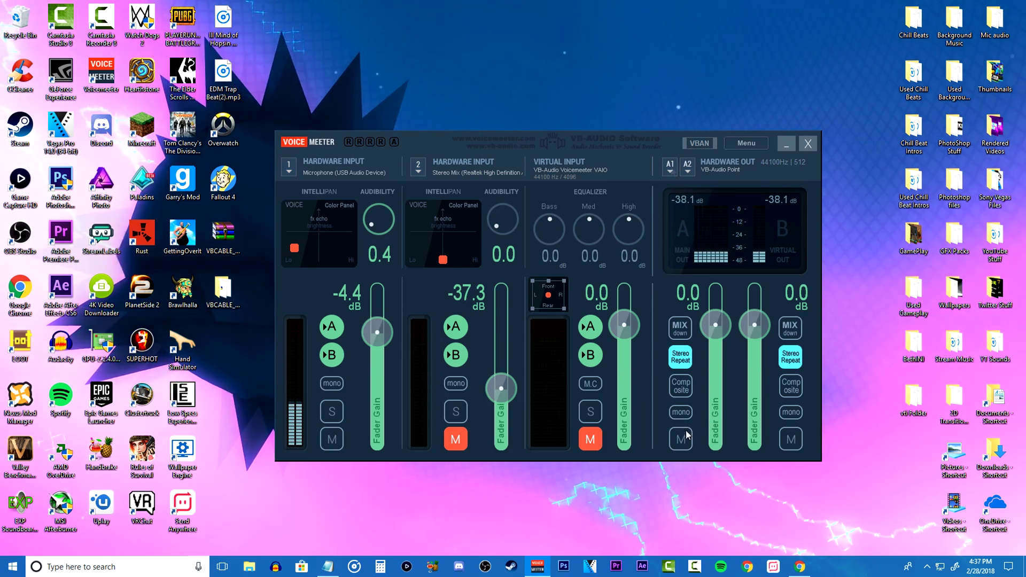
click(669, 166)
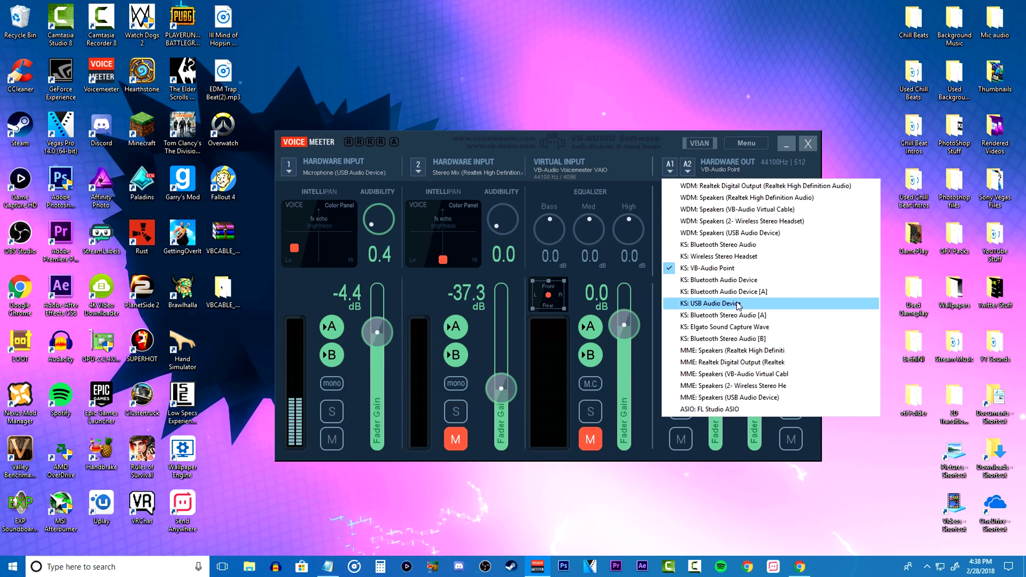
click(716, 268)
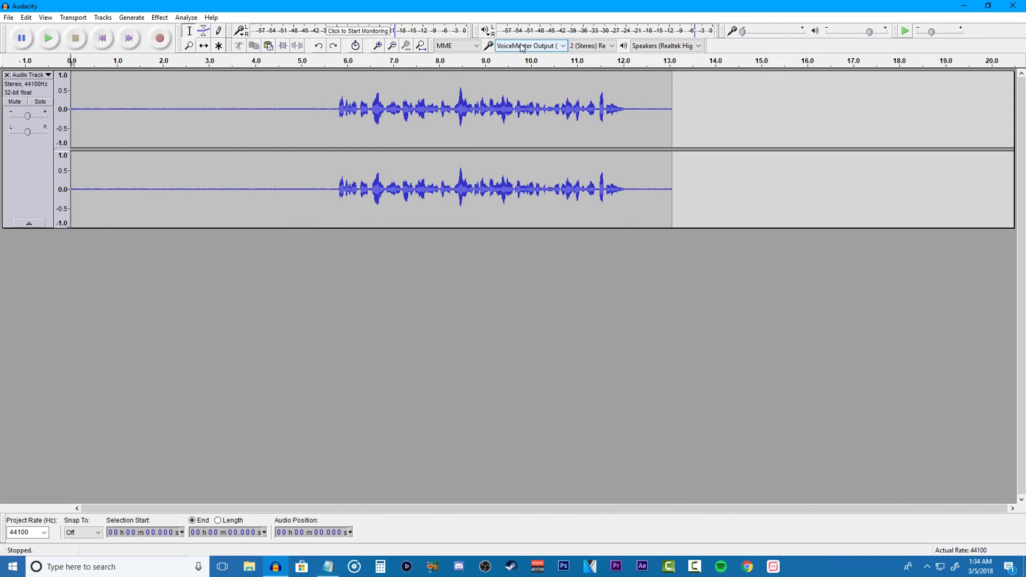
click(522, 46)
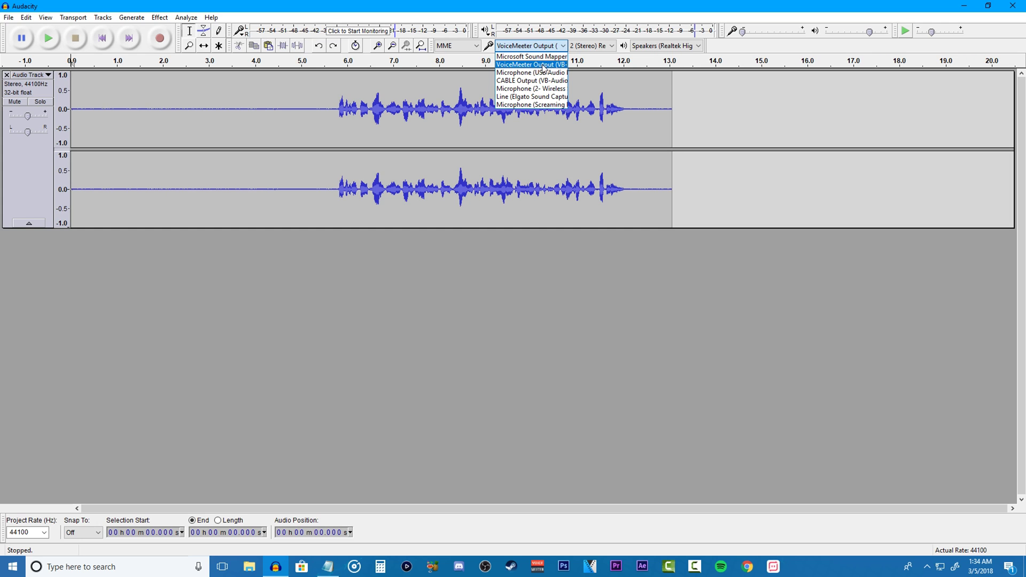
click(527, 66)
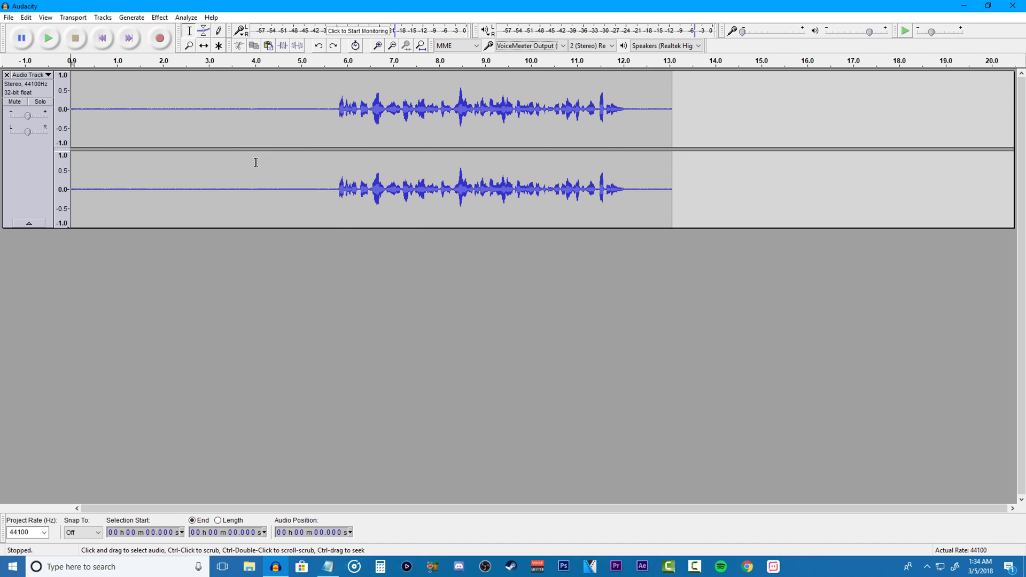
Play back the voice recording to listen to it
click(49, 38)
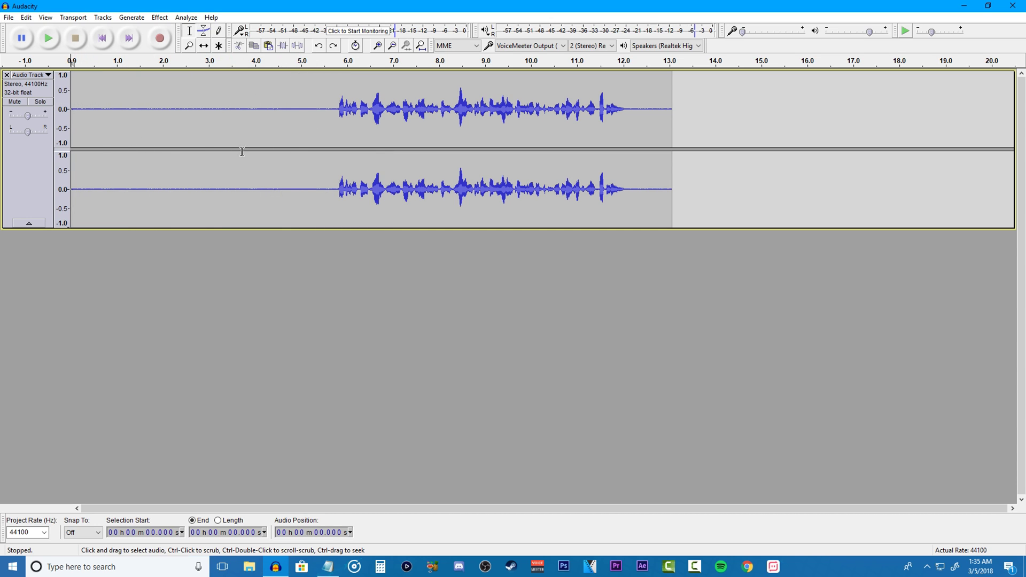
Capture a Noise Reduction profile from the silent first five seconds
drag(78, 112, 329, 107)
click(159, 17)
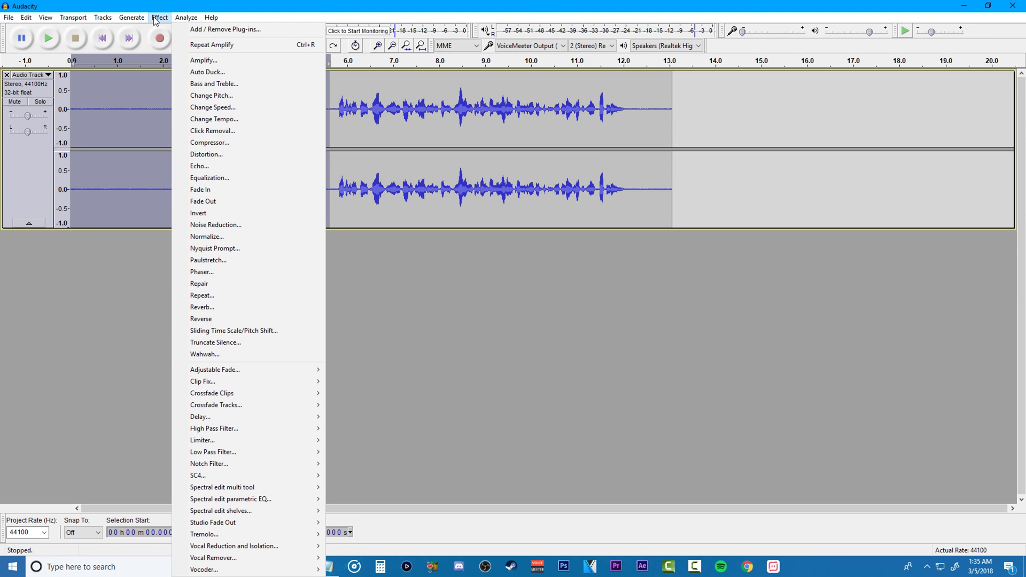
click(278, 222)
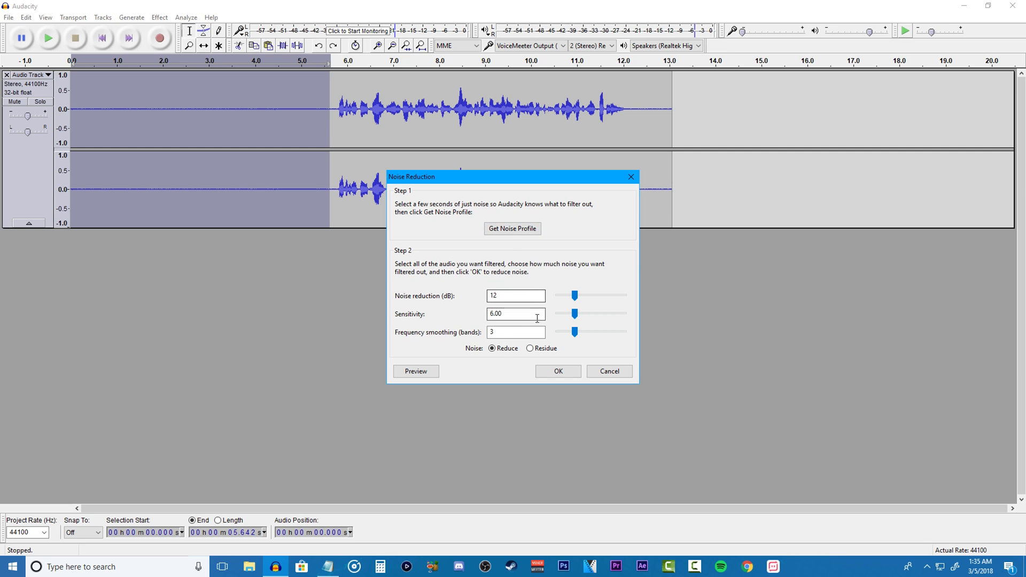
click(511, 228)
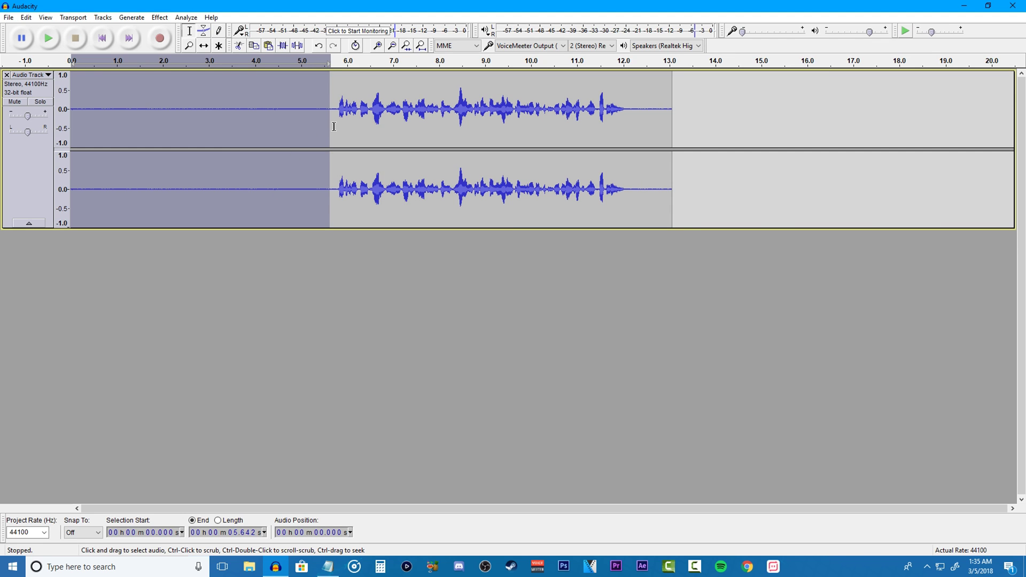
Select the whole recording and apply Noise Reduction at 12 dB
key(ctrl+a)
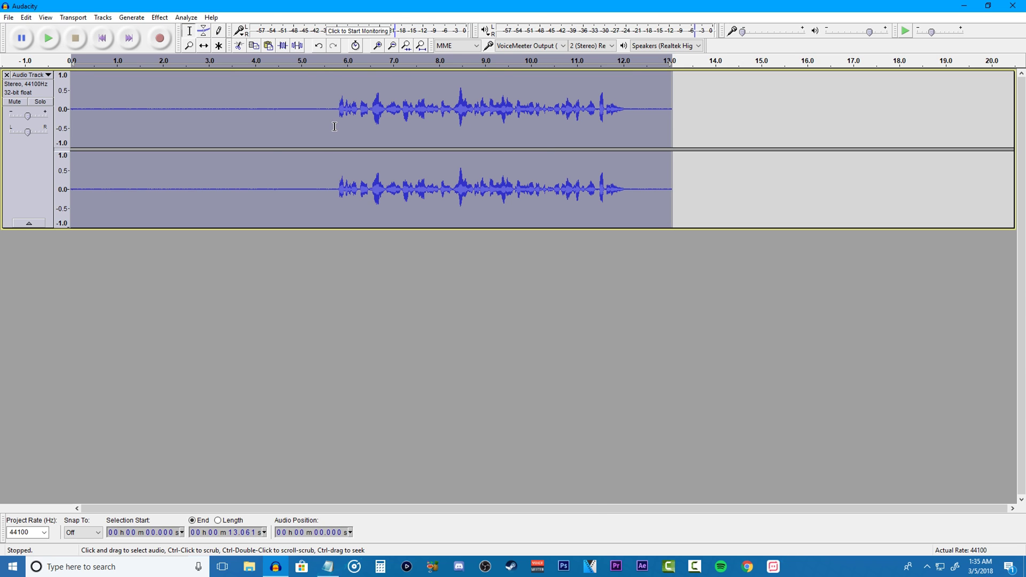
click(159, 17)
click(203, 225)
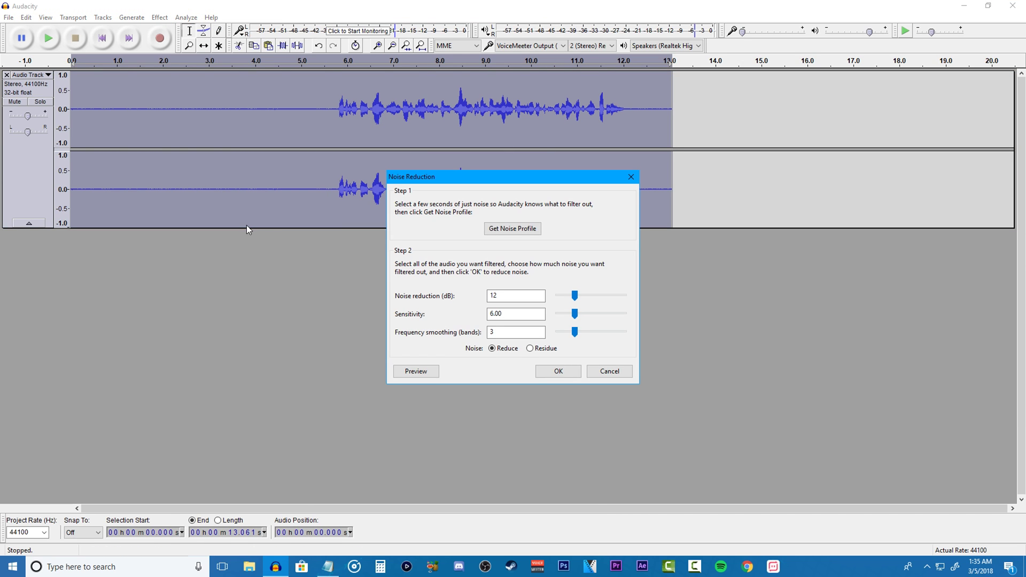
click(545, 374)
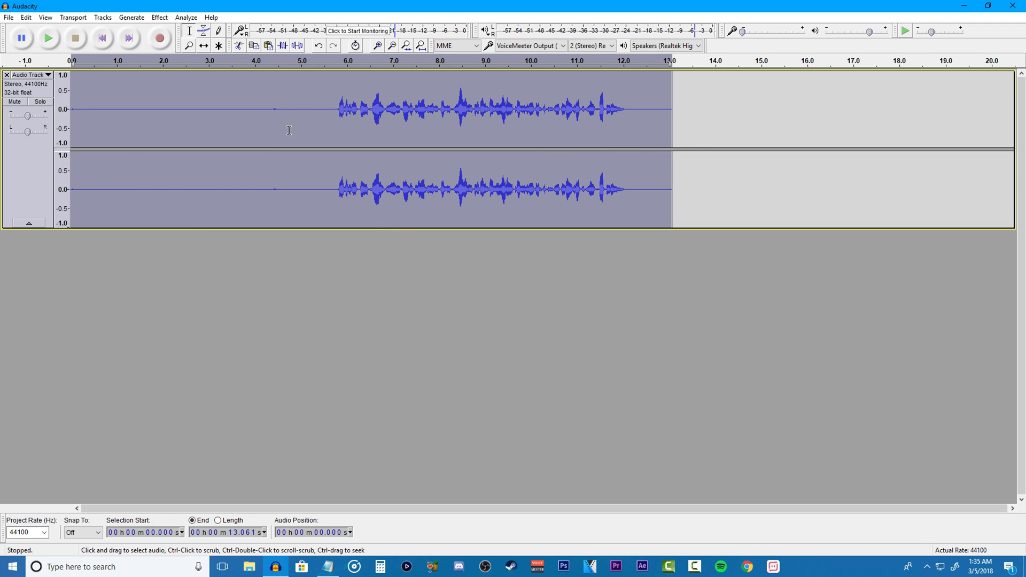
Play the track, then cut the silent stretch from 0 to 5.747 seconds
click(48, 42)
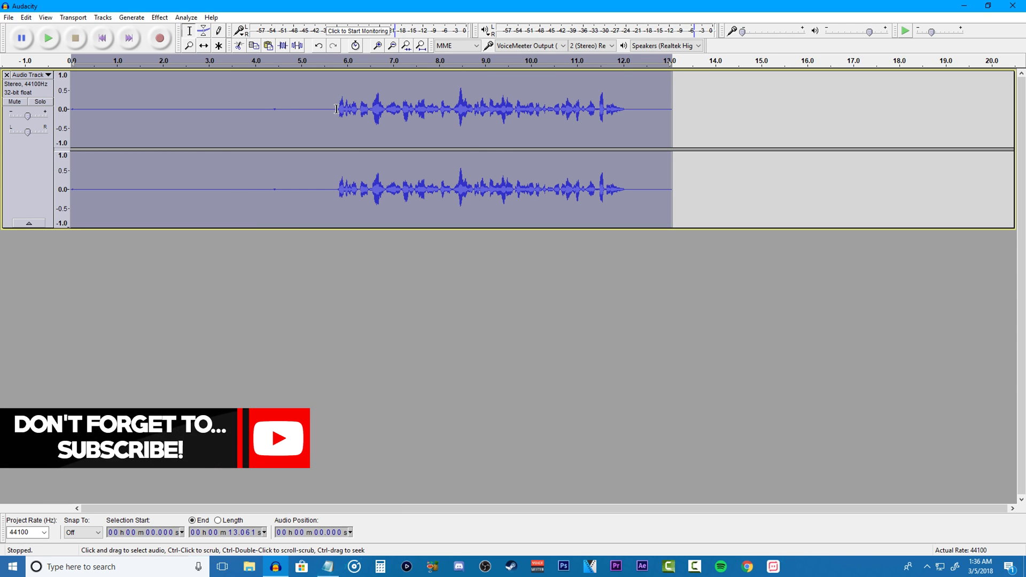
drag(334, 109, 71, 110)
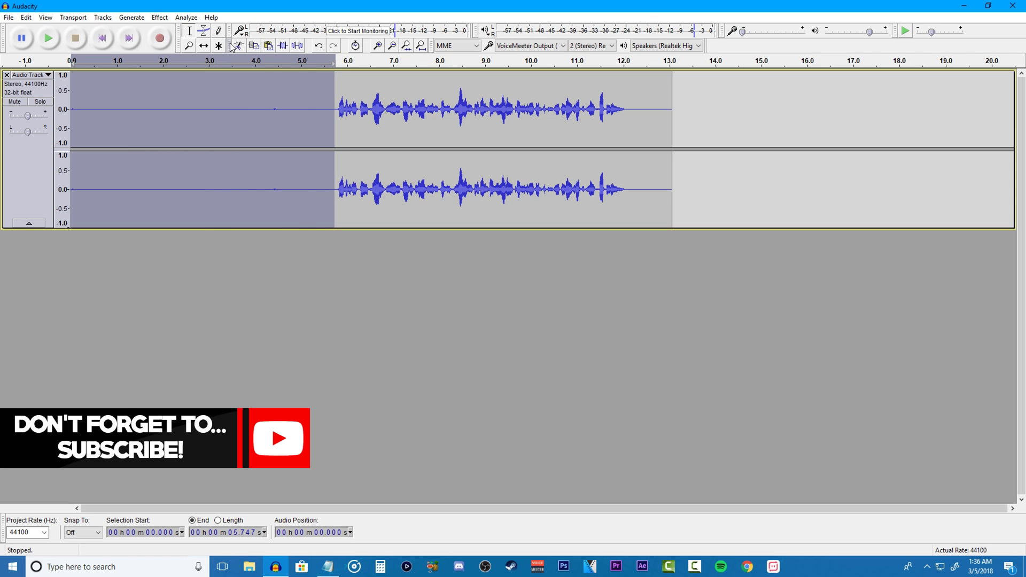
click(238, 45)
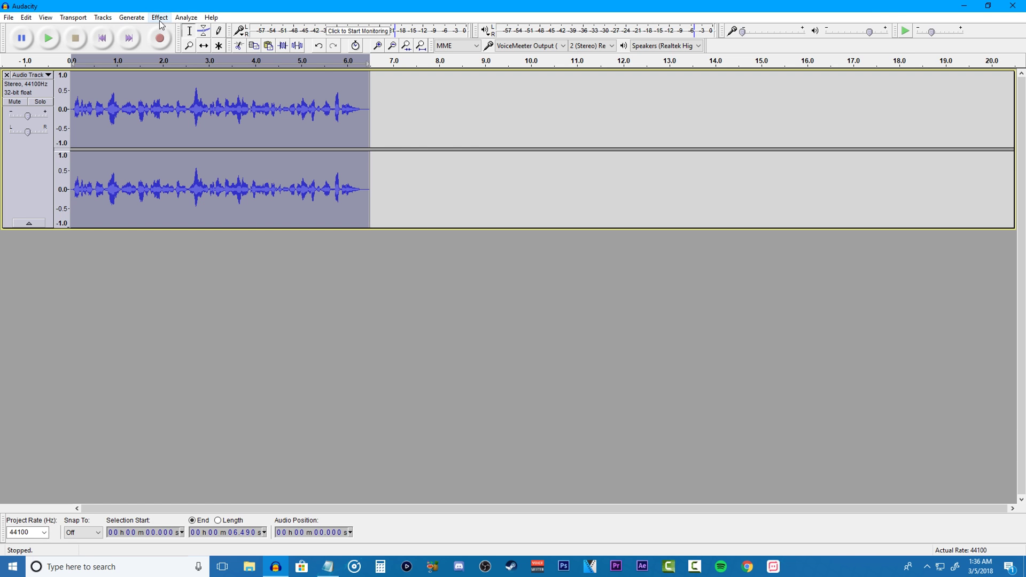
Apply Equalization with the YT Bass curve, raising the low end to about +5 dB below 100 Hz
click(159, 19)
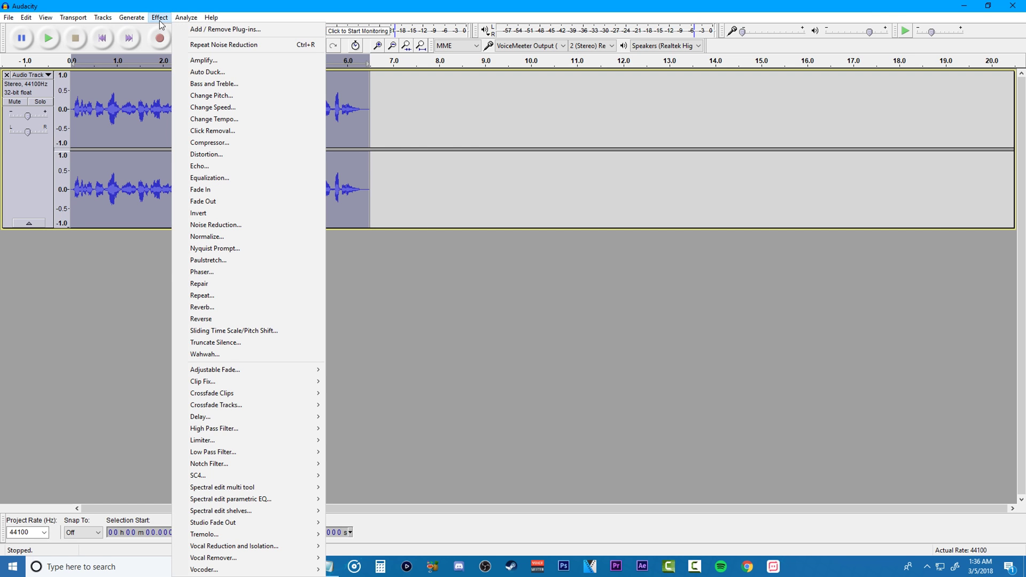
click(220, 179)
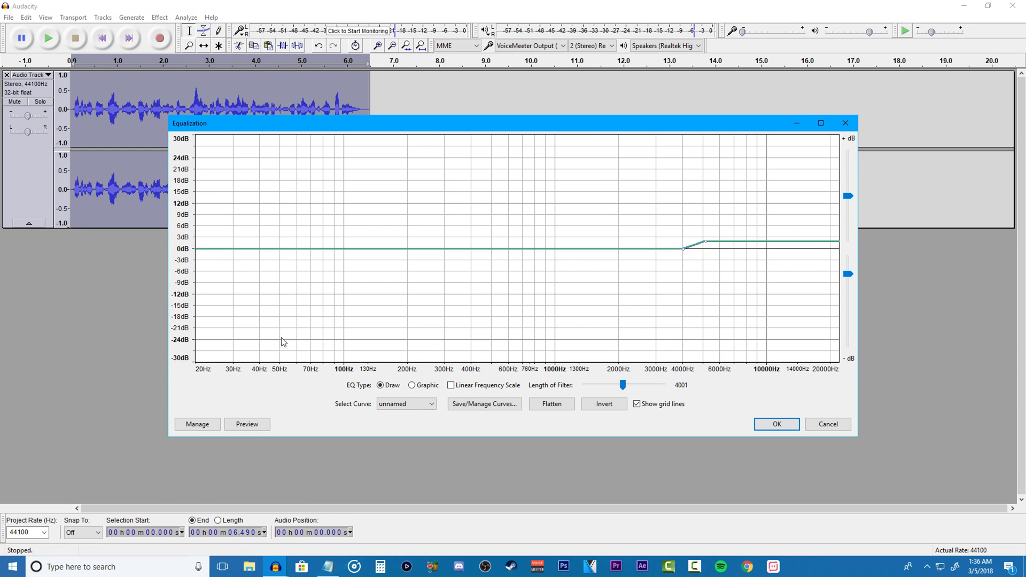
click(398, 405)
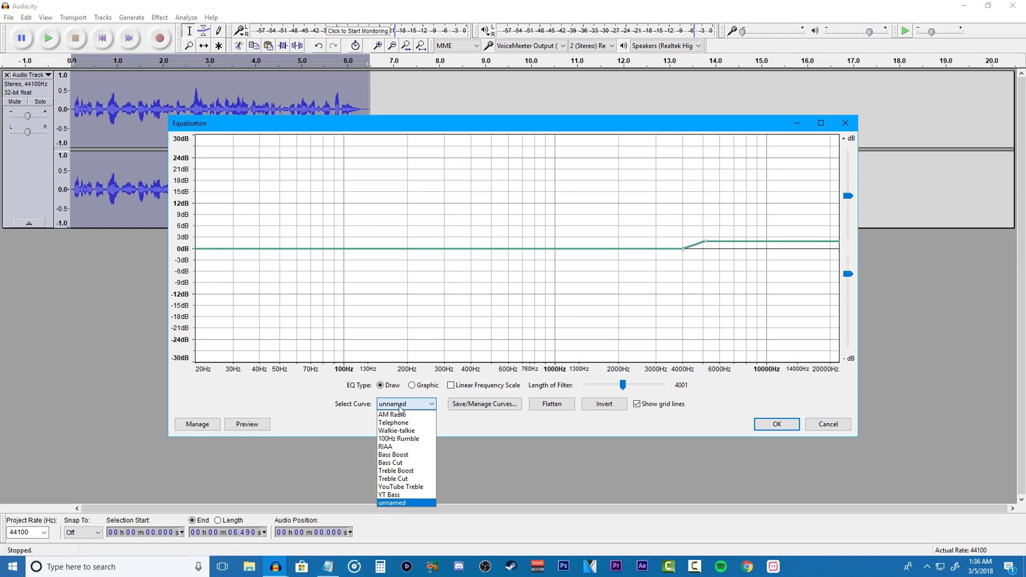
click(390, 455)
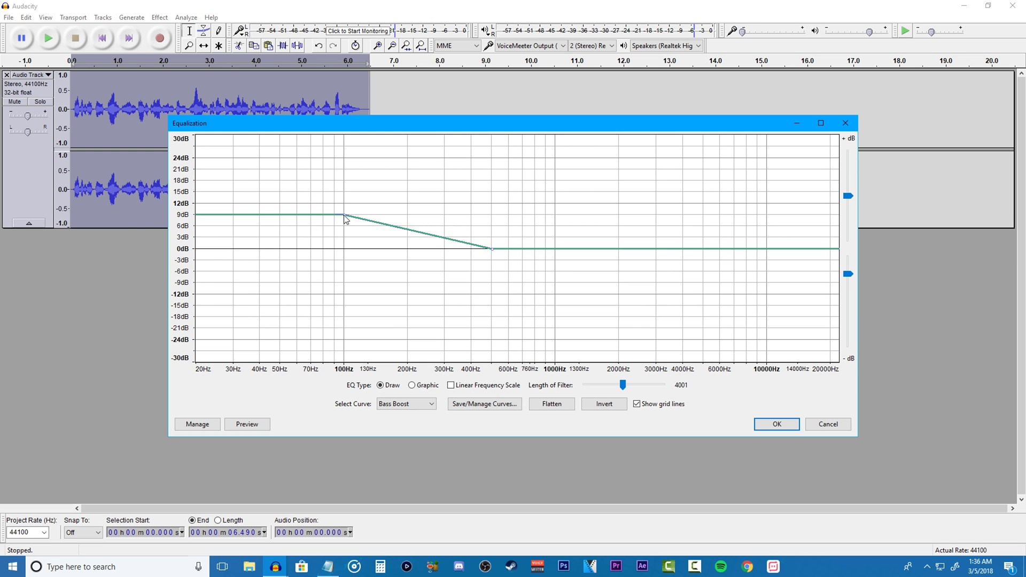
drag(345, 215, 347, 241)
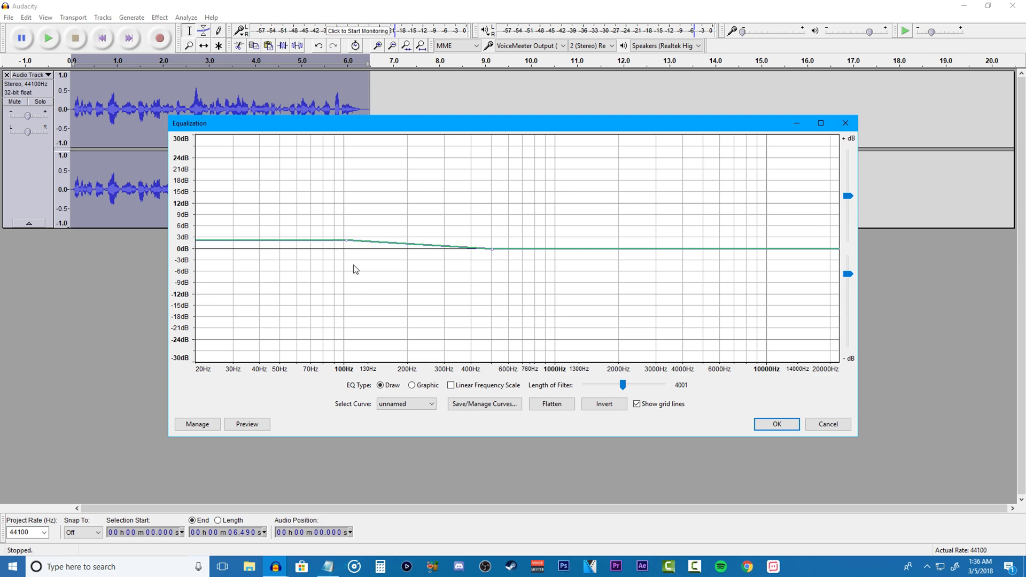
click(401, 405)
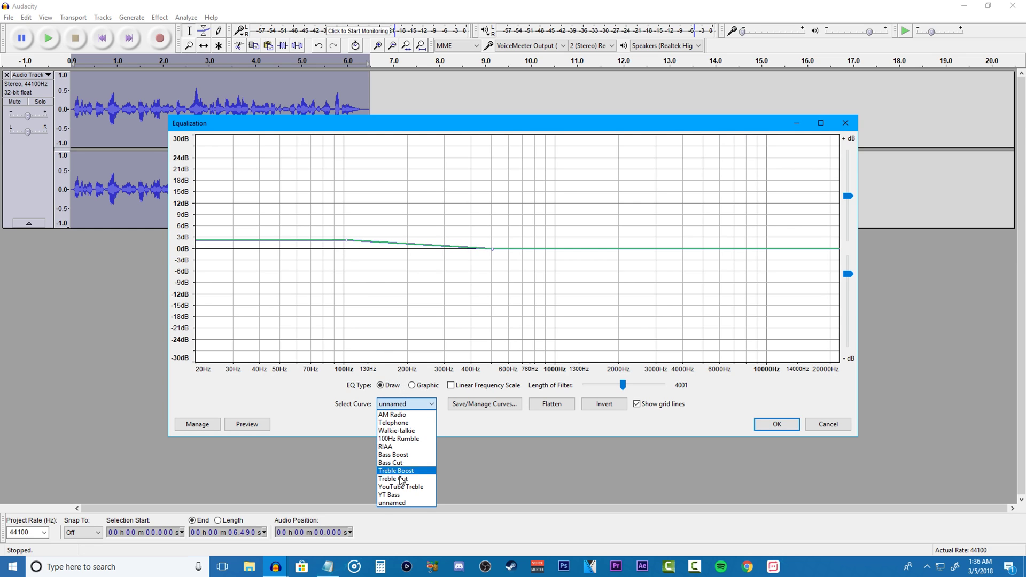
click(394, 495)
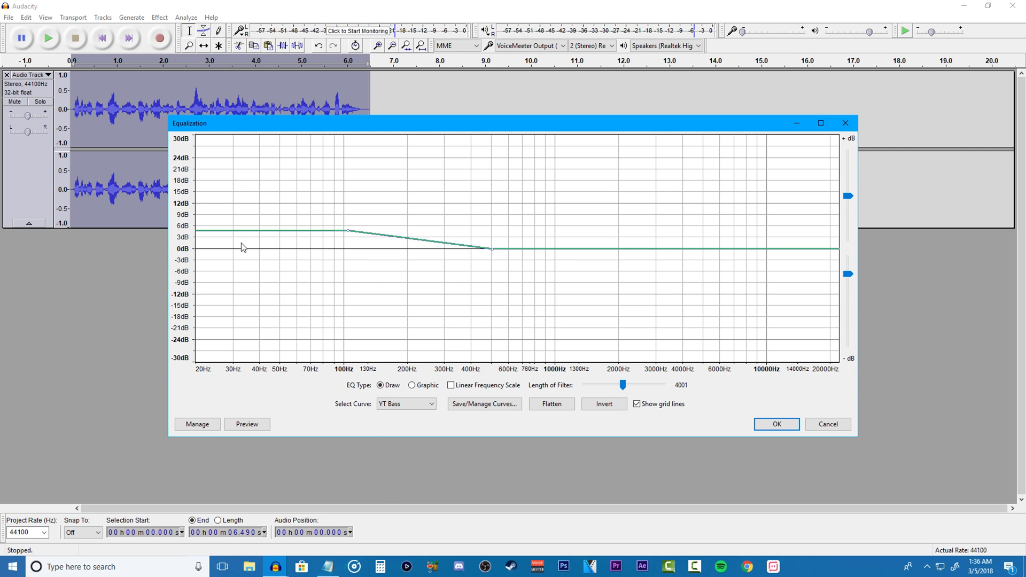
drag(348, 232, 349, 230)
click(780, 426)
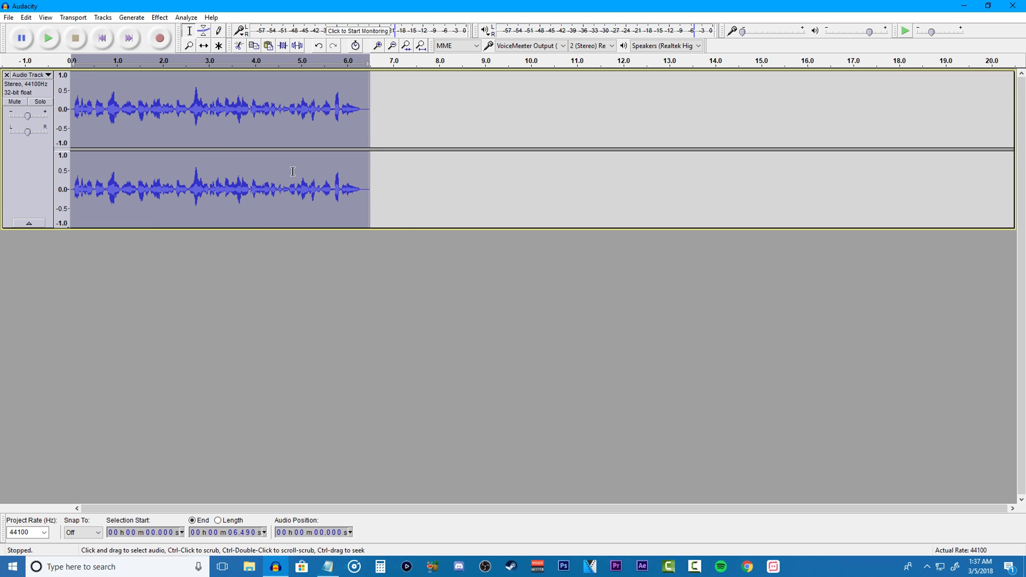
Try the Treble Boost EQ curve, lowering the boost to about +2 dB
click(160, 17)
click(226, 175)
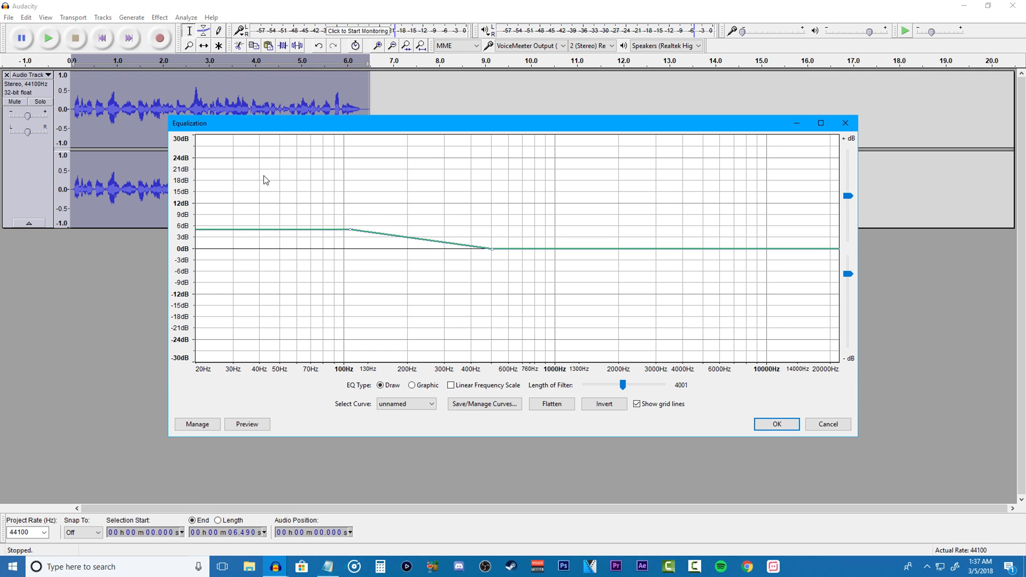
click(405, 404)
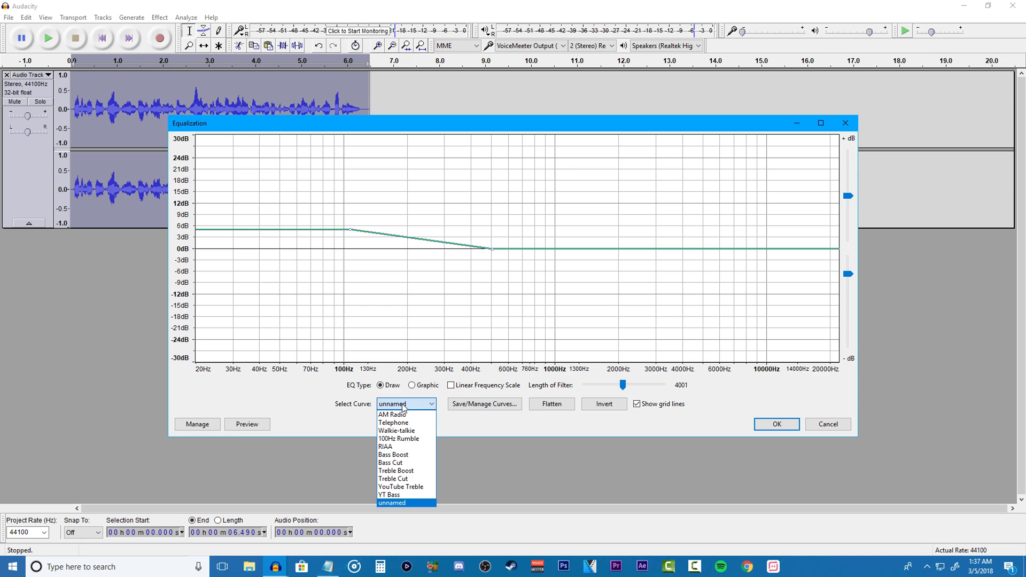
click(392, 471)
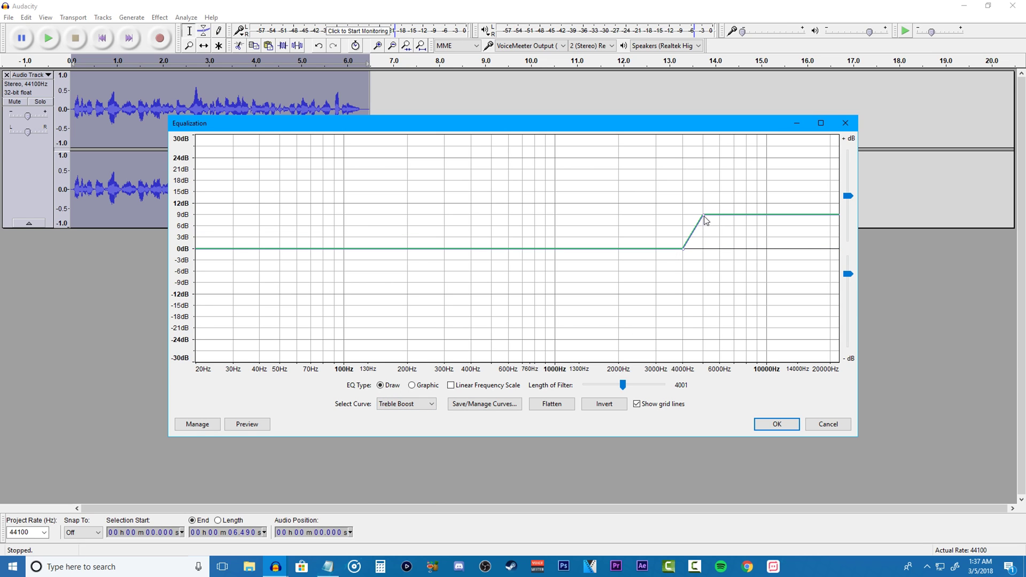
drag(703, 216, 705, 242)
Switch to the YouTube Treble EQ curve and play back the recording
click(406, 403)
click(406, 500)
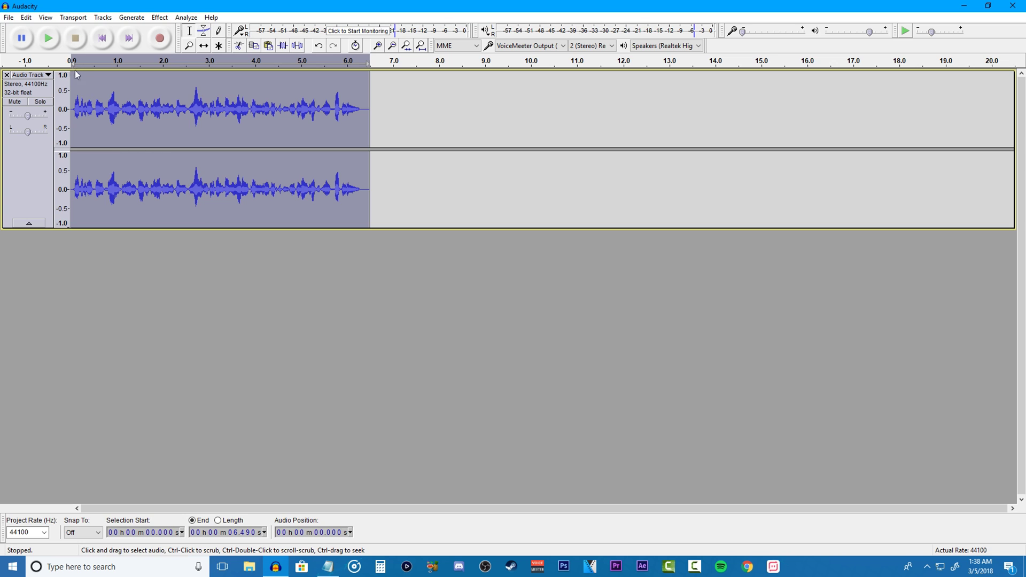
click(48, 45)
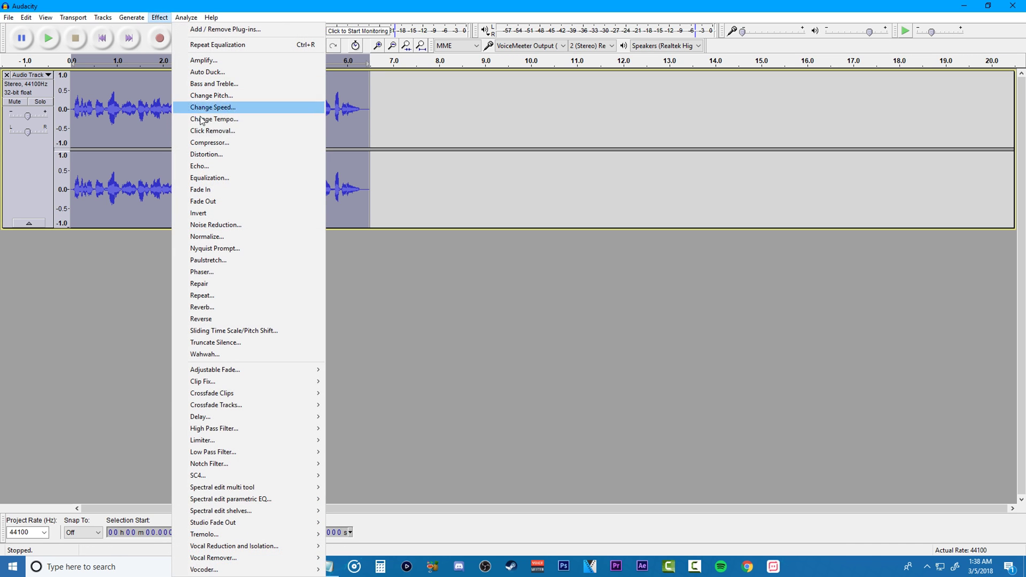
Run Compressor at -13 dB threshold, -40 dB noise floor and a 2:1 ratio
click(202, 142)
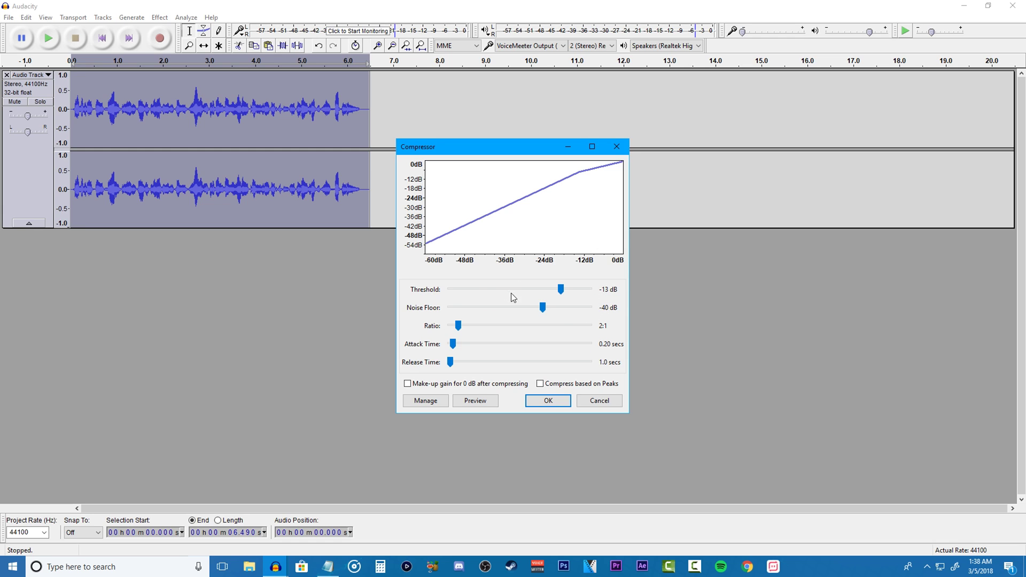
click(559, 404)
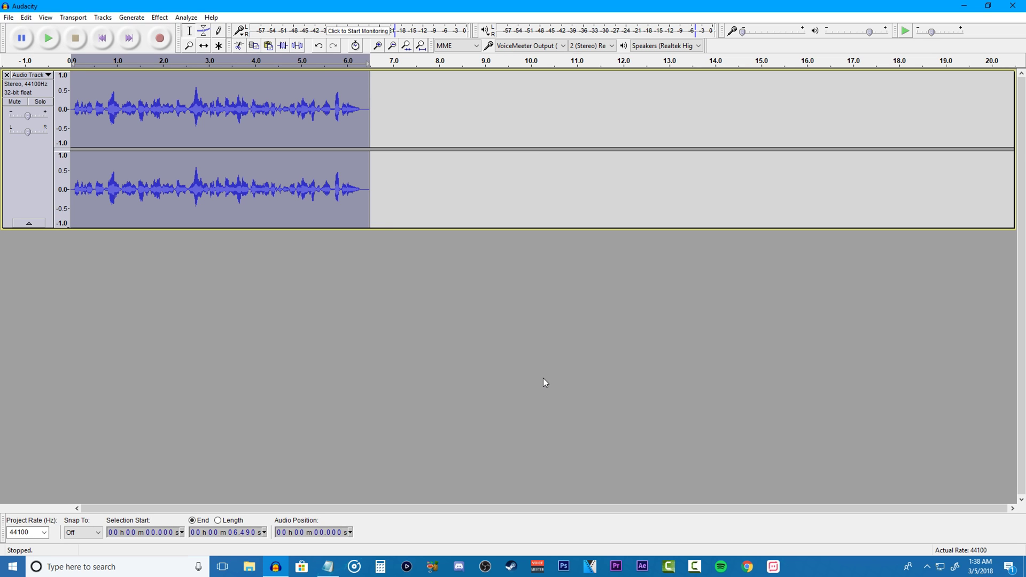
Normalize the track to a -5.0 dB peak with DC offset removed
key(alt+c)
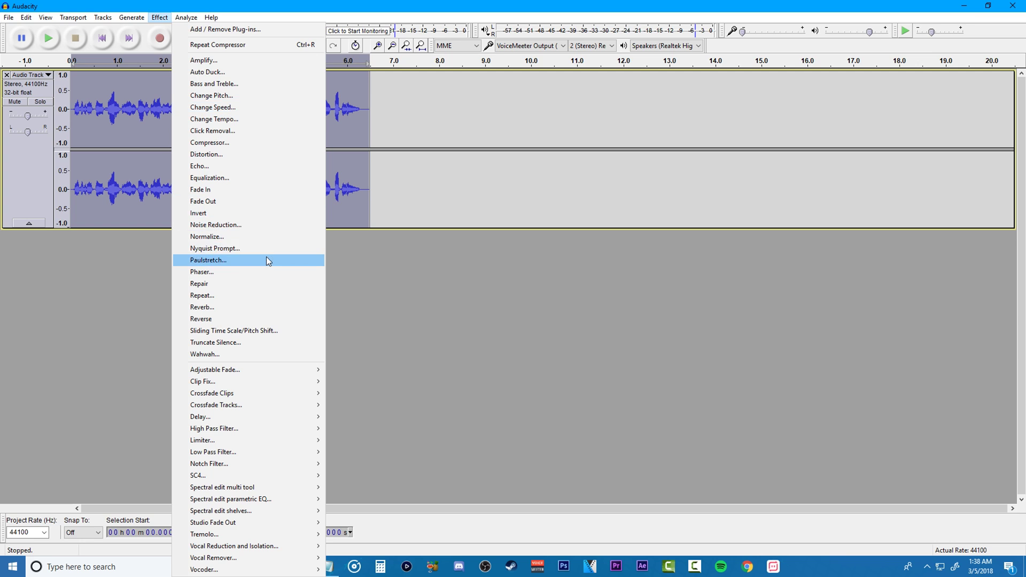
click(274, 242)
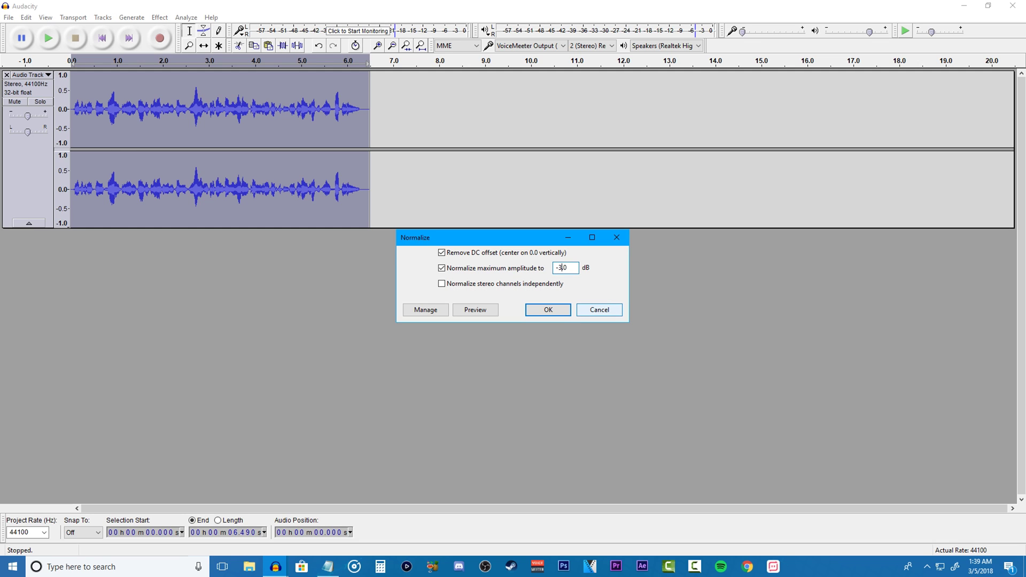
text(5.)
click(556, 310)
Apply a Hard Limit at -9.80 dB with 10 ms hold and no make-up gain
click(160, 17)
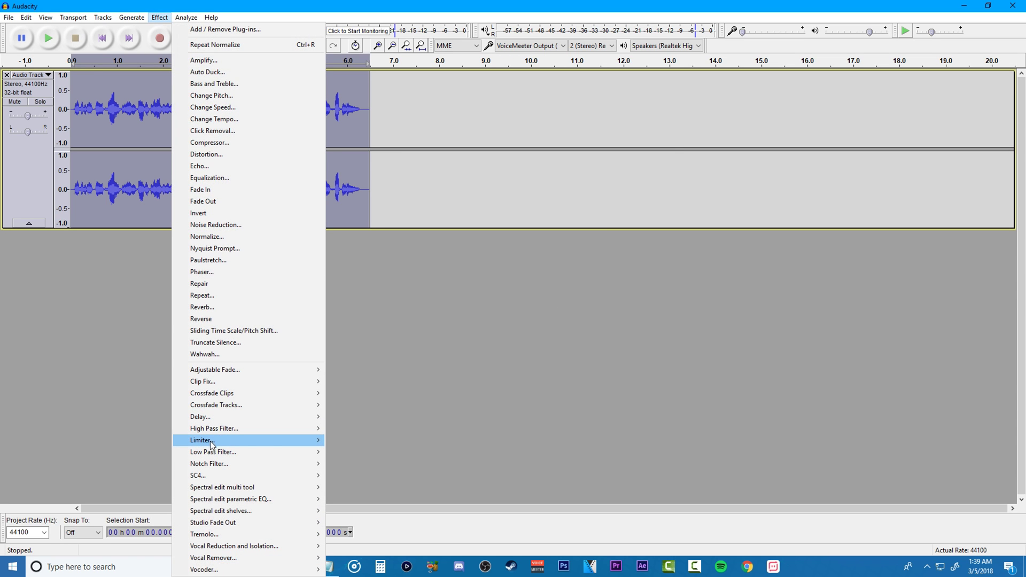
mouse_move(256, 440)
click(355, 452)
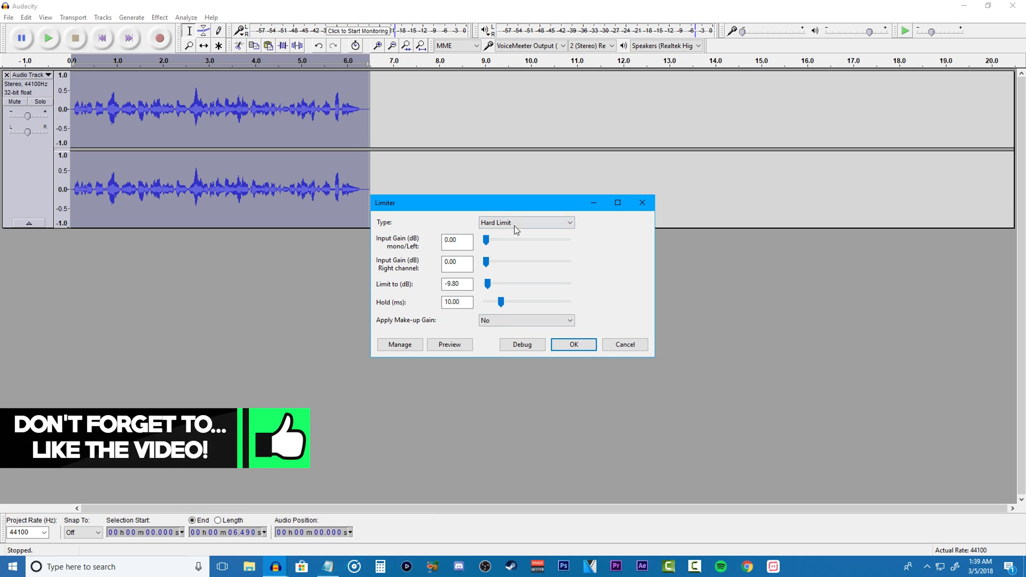
click(451, 261)
click(574, 344)
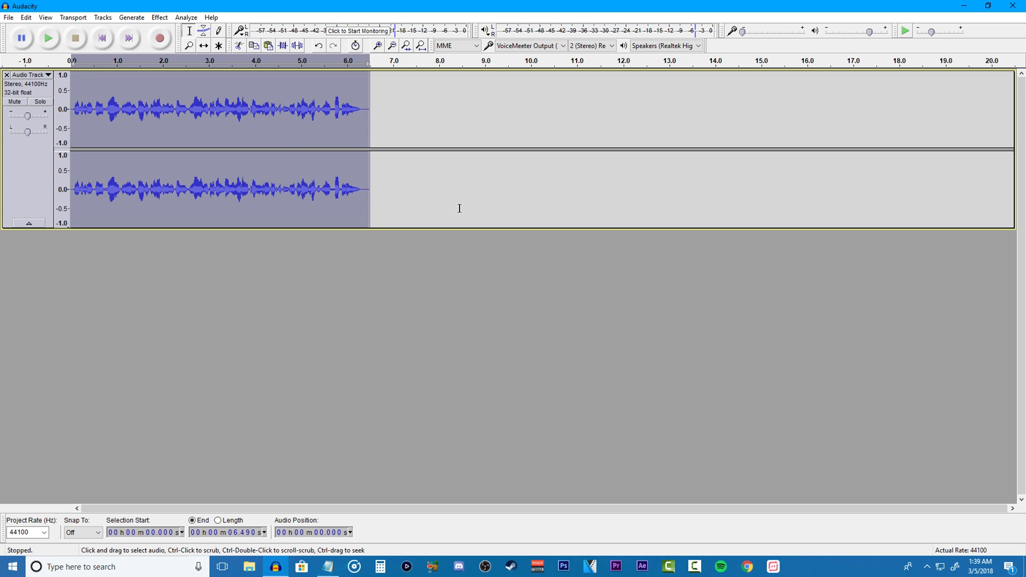
Amplify the track by 2.5 dB, lifting its peak to about -7.3 dB
click(156, 19)
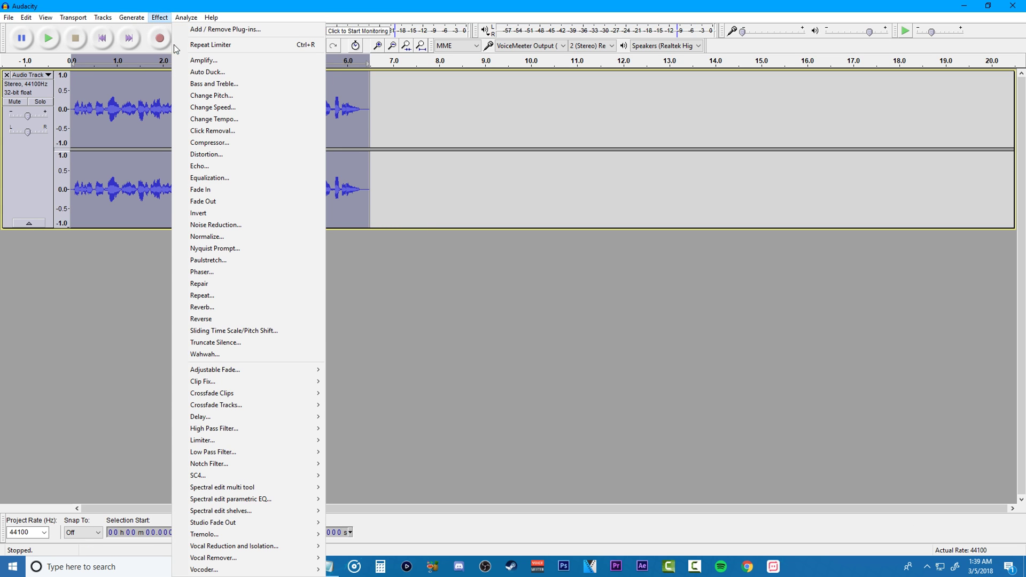
click(188, 61)
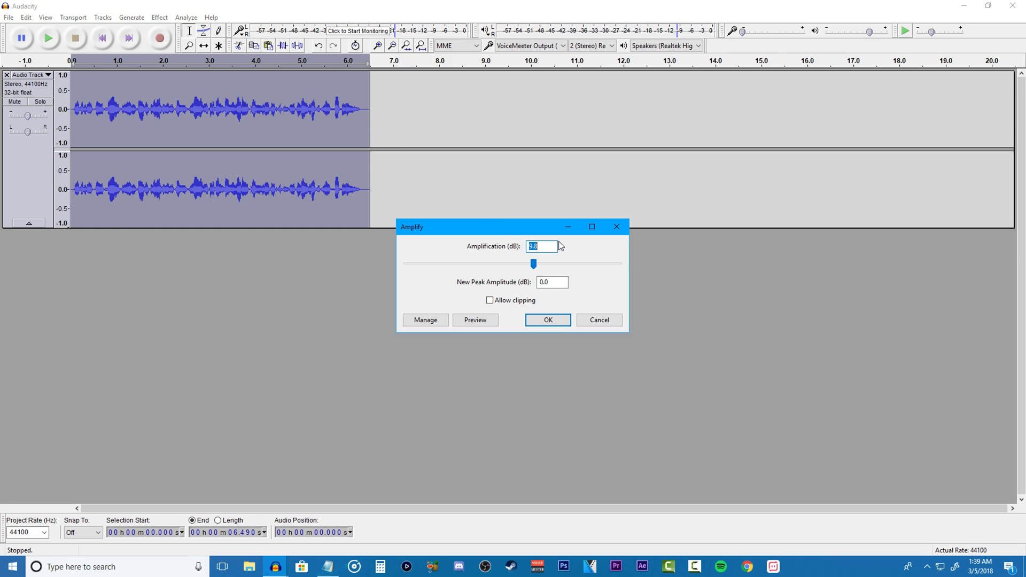
text(2)
key(BackSpace)
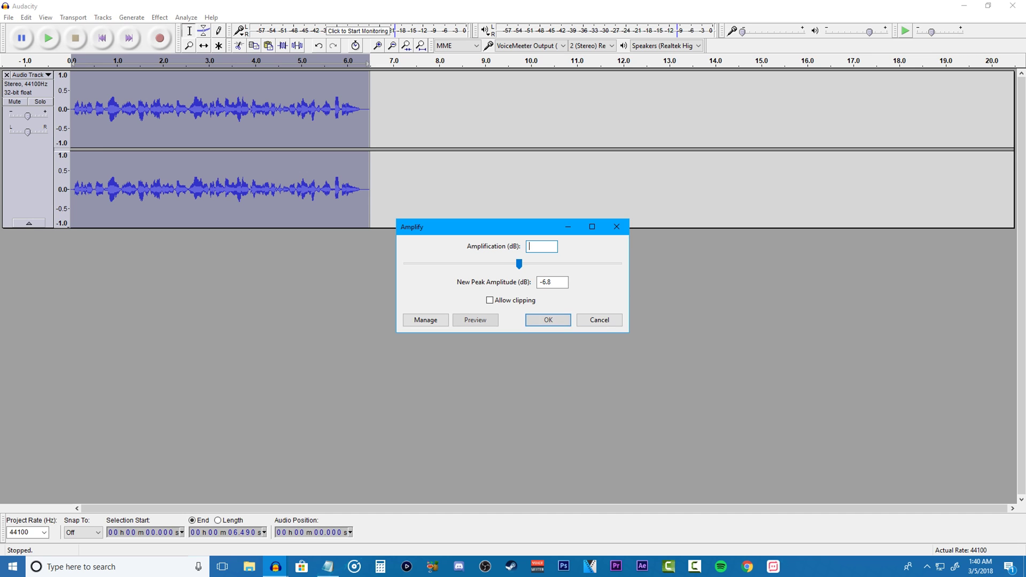
text(2.5)
click(545, 323)
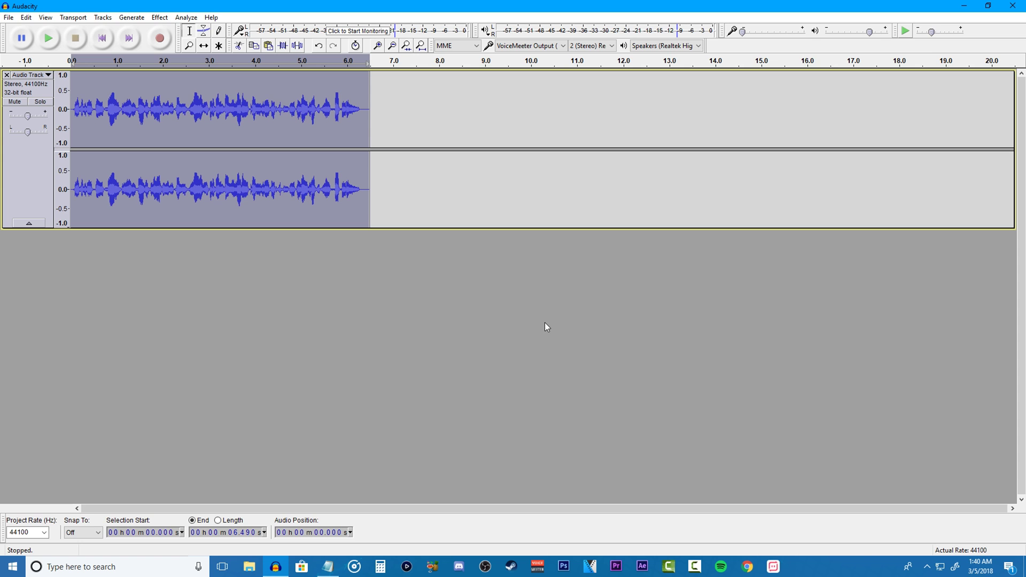
Open the File menu to save the processed project
click(8, 17)
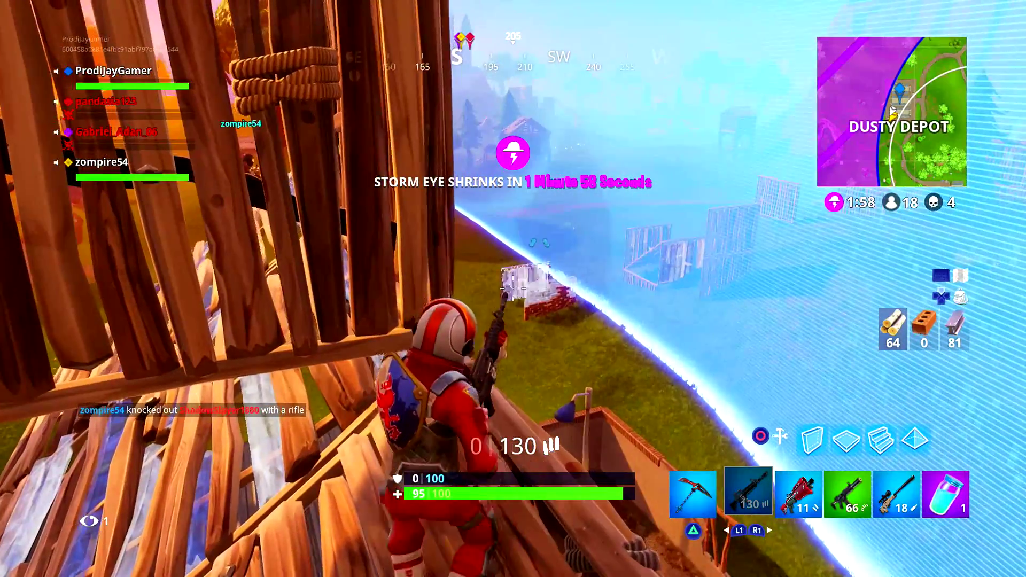
Reload and fire the assault rifle to eliminate the opponent in the wooden tower
key(r)
click(513, 289)
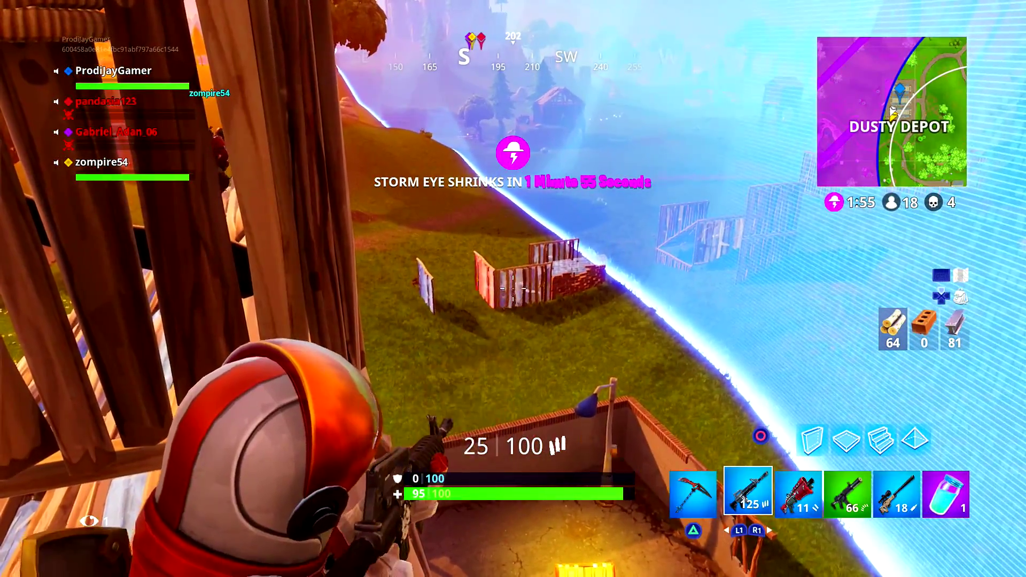
click(512, 289)
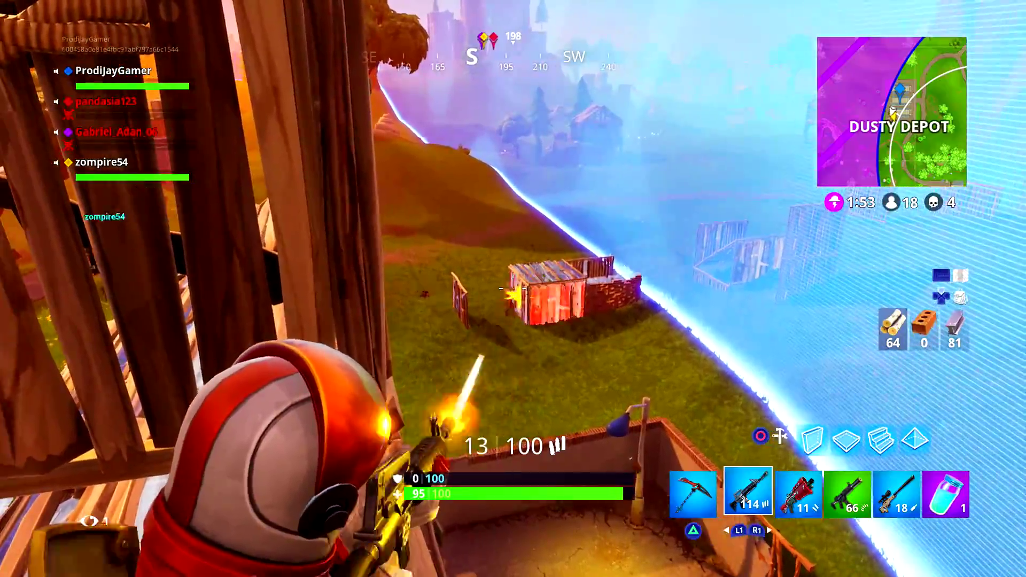
click(513, 289)
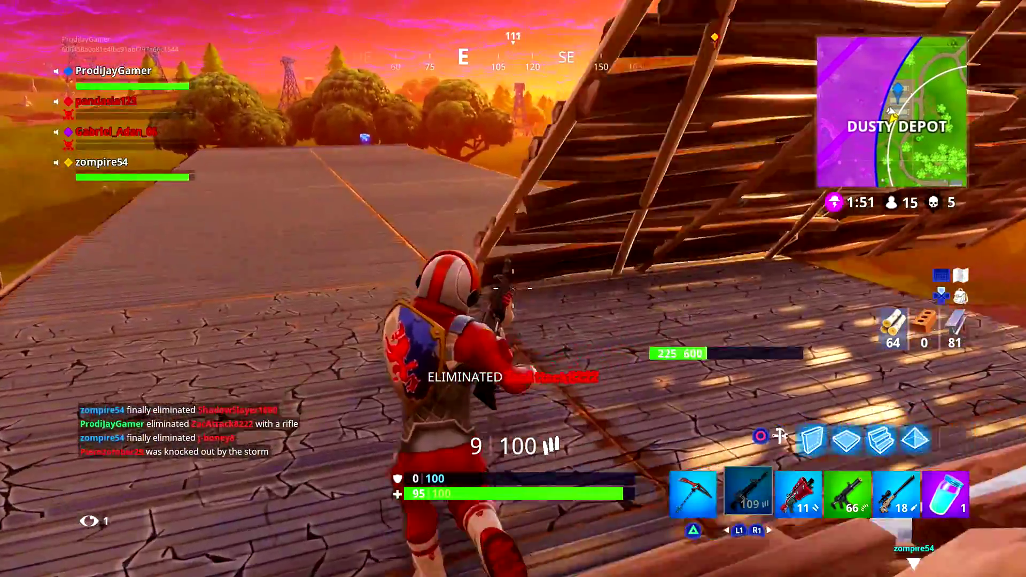
key(r)
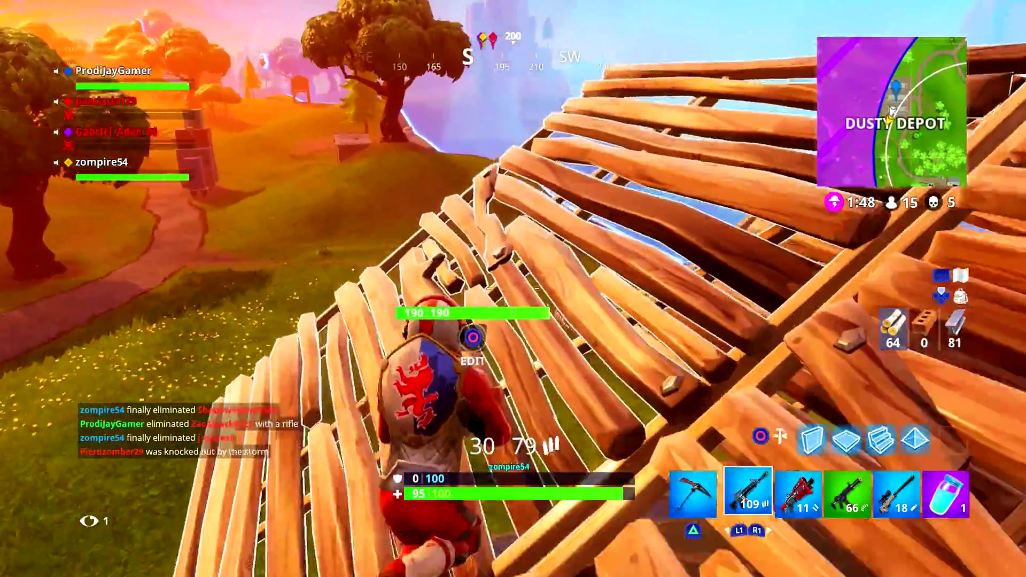
Place a wooden building piece, move toward the dropped loot, and prepare a brick build
key(q)
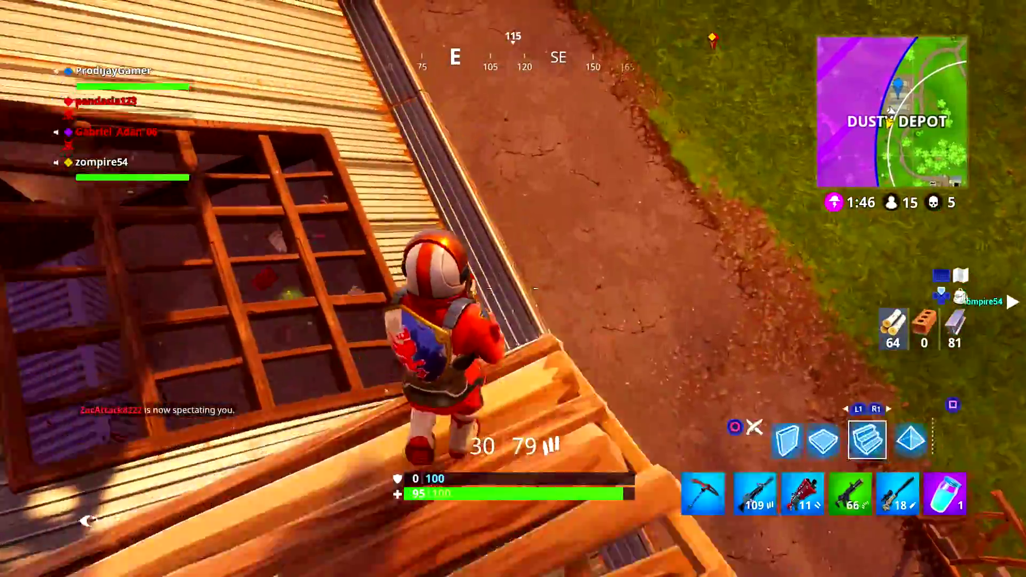
click(512, 288)
key(q)
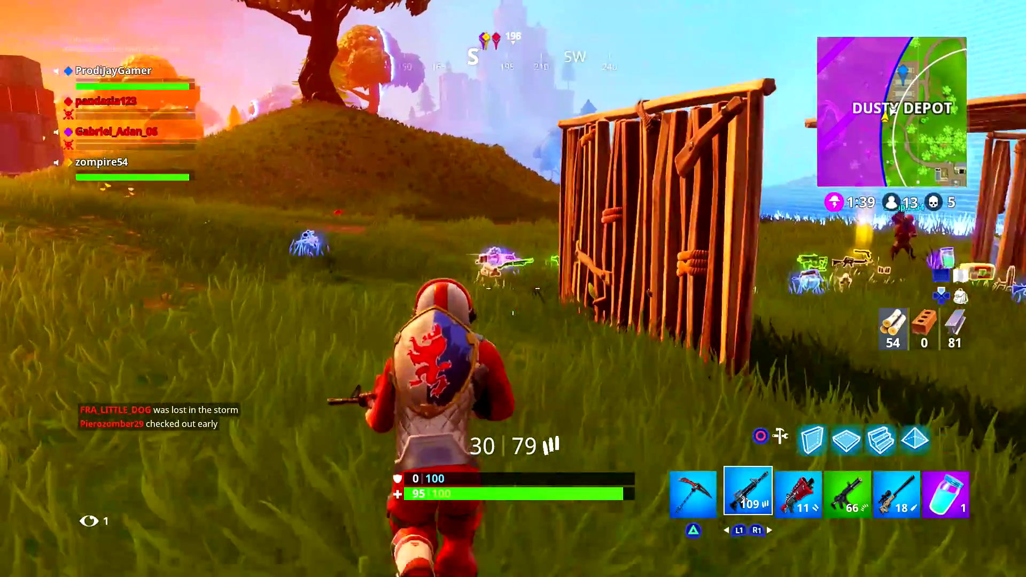
key(w)
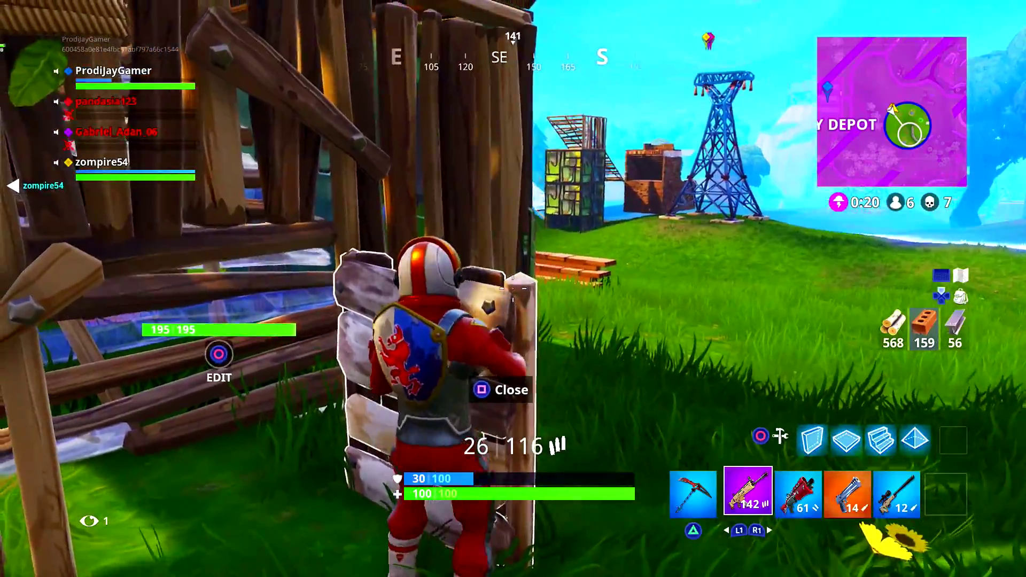
key(w)
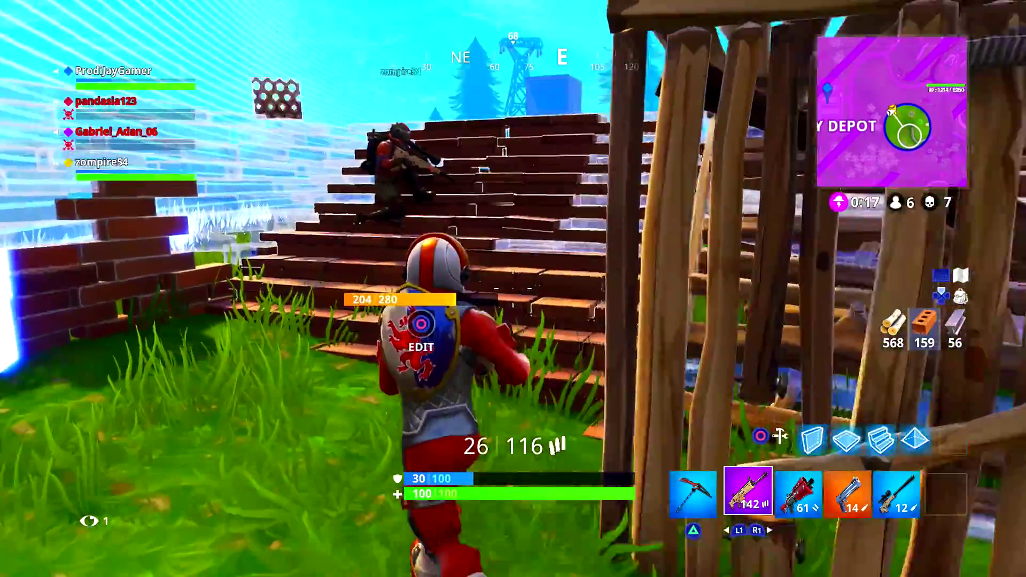
key(q)
key(q)
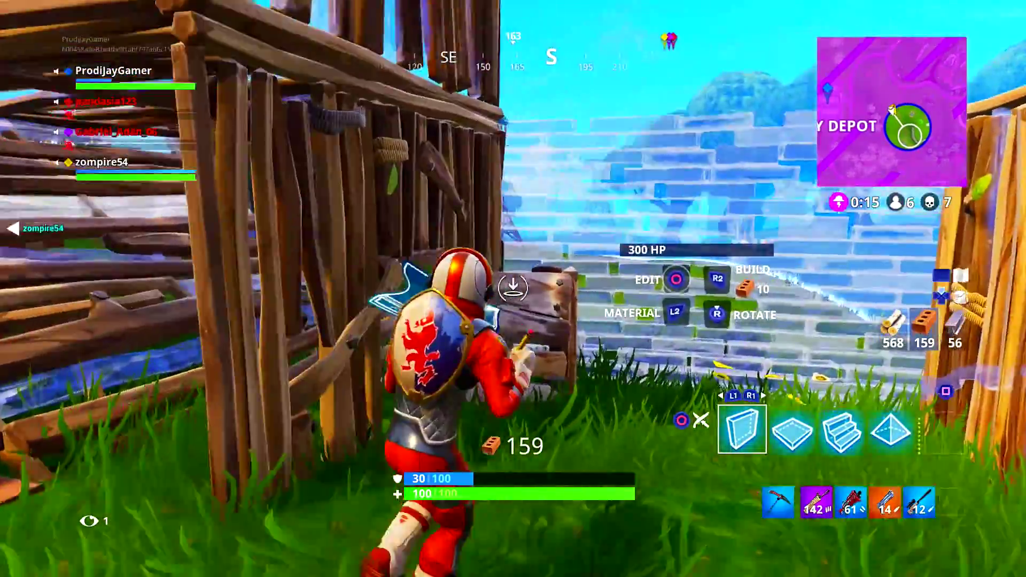